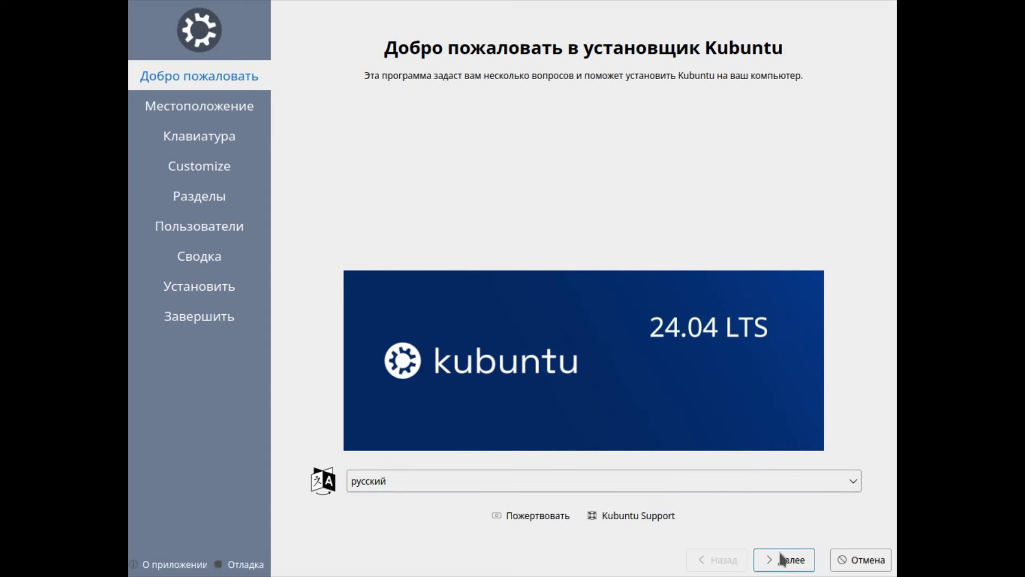
# Step: Set the time zone to Moscow on the location map
pyautogui.click(784, 559)
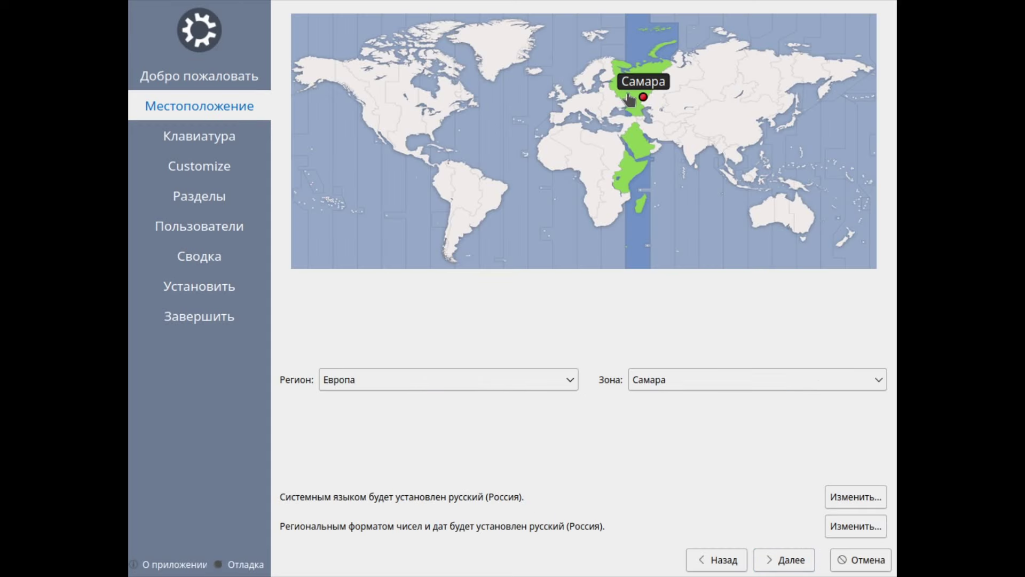
pyautogui.click(623, 94)
pyautogui.click(792, 559)
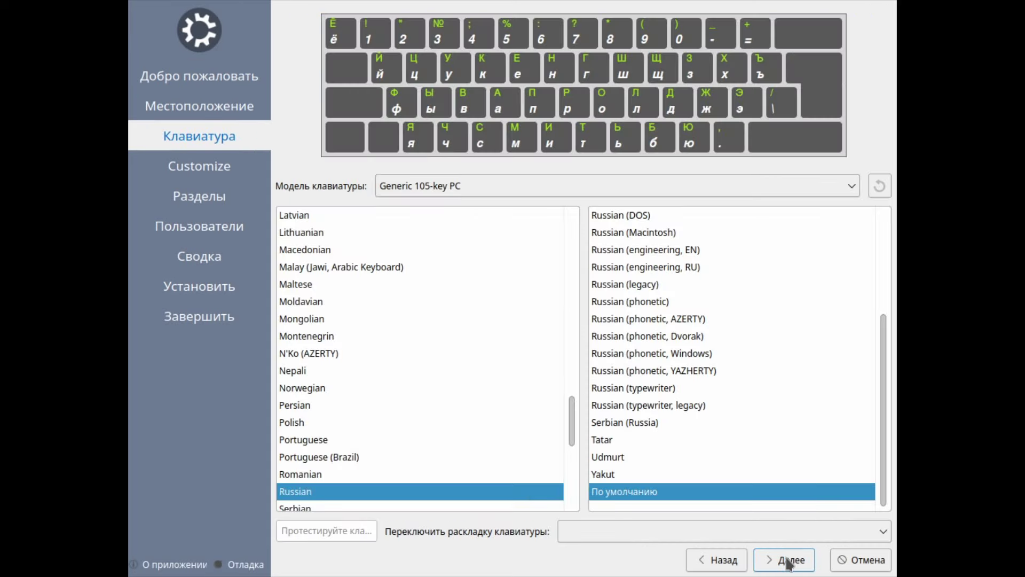
# Step: Make Alt+Shift the keyboard layout switch, then try typing in the test field and clear it
pyautogui.click(566, 531)
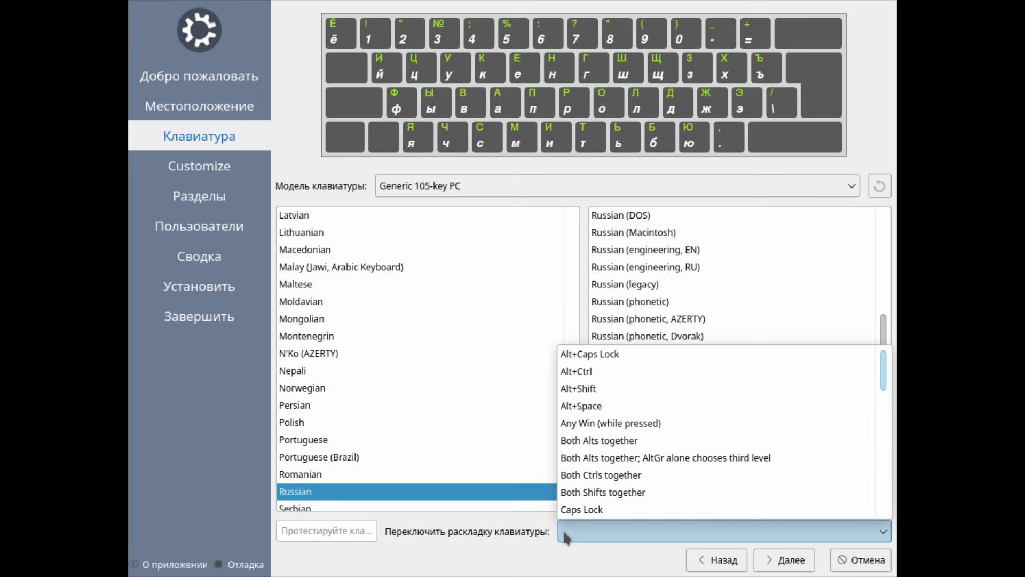
pyautogui.click(589, 388)
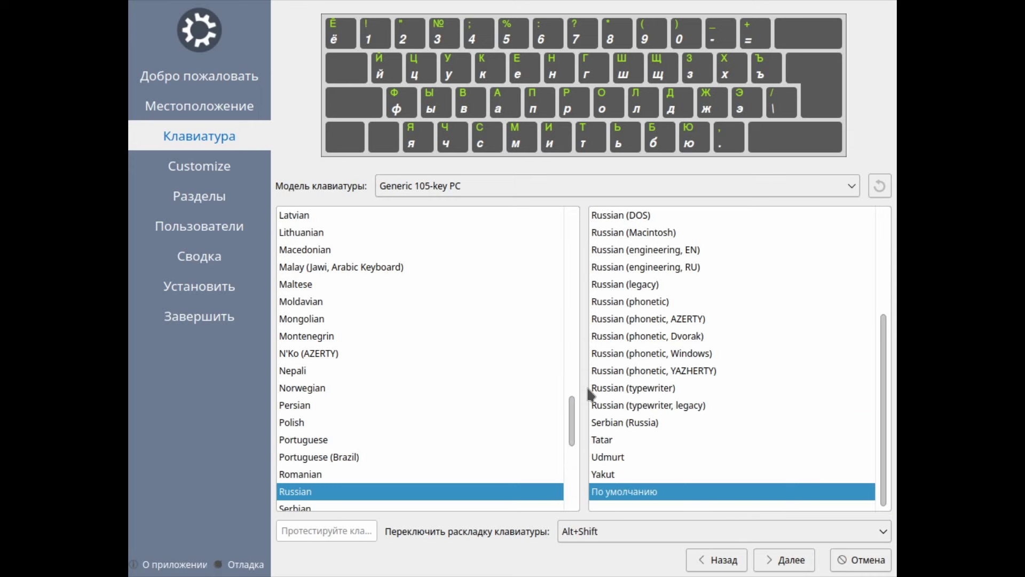
pyautogui.click(339, 530)
pyautogui.write('ывыsd')
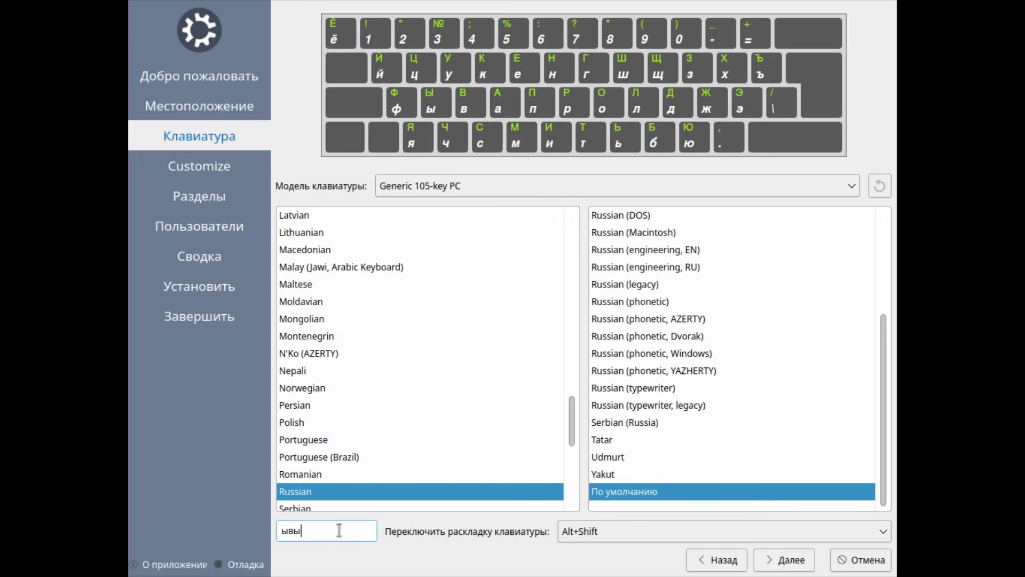
pyautogui.press('BackSpace')
pyautogui.press('BackSpace')
pyautogui.press('BackSpace')
pyautogui.press('BackSpace')
pyautogui.press('BackSpace')
# Step: Choose Full Installation with updates downloaded, and select Стереть диск to erase the whole disk
pyautogui.click(804, 562)
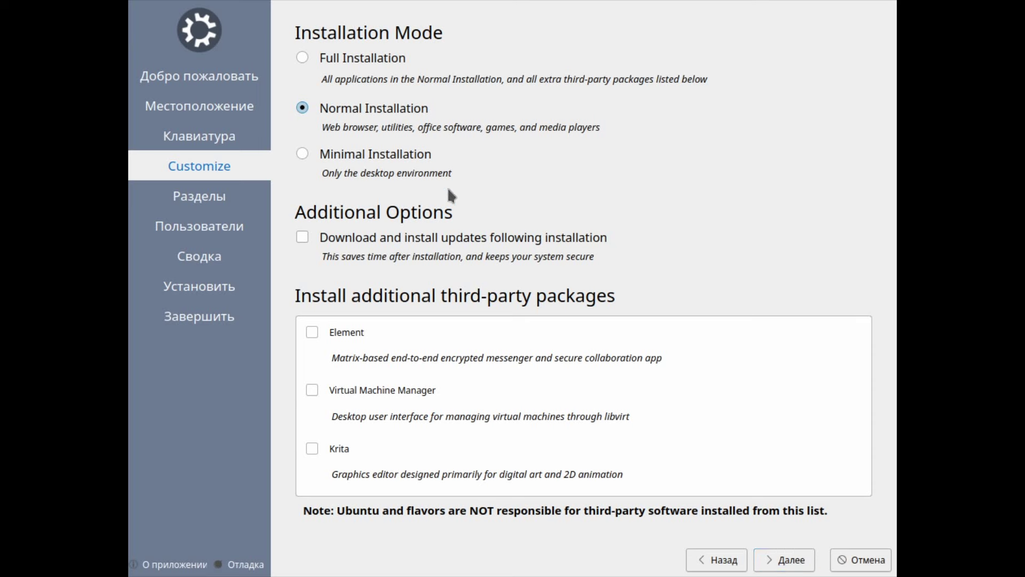
pyautogui.click(381, 60)
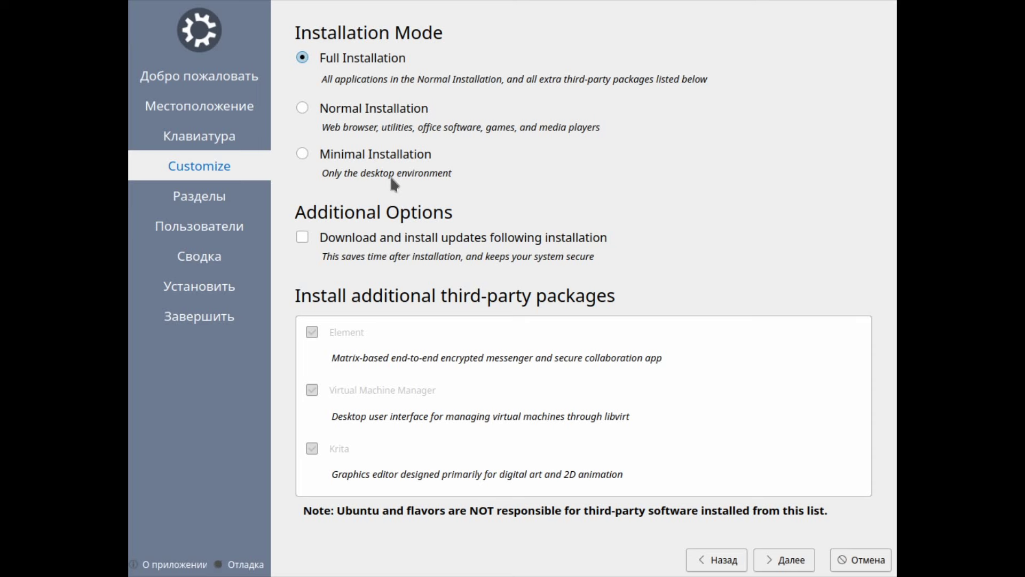
pyautogui.click(390, 240)
pyautogui.click(794, 563)
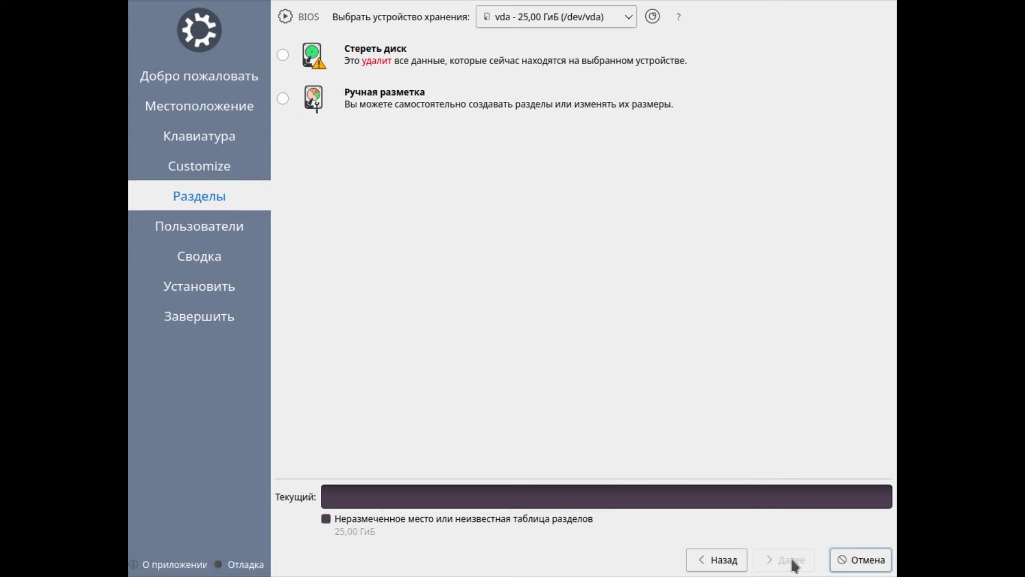
pyautogui.click(283, 55)
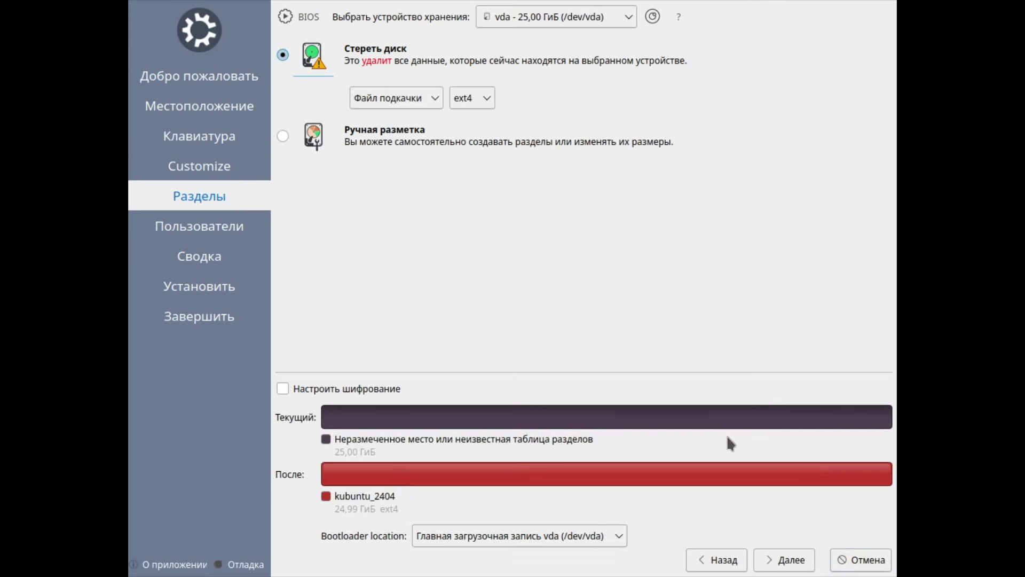
# Step: Enter the user's full name and change the standardpc part of the computer name to 'pc'
pyautogui.click(786, 555)
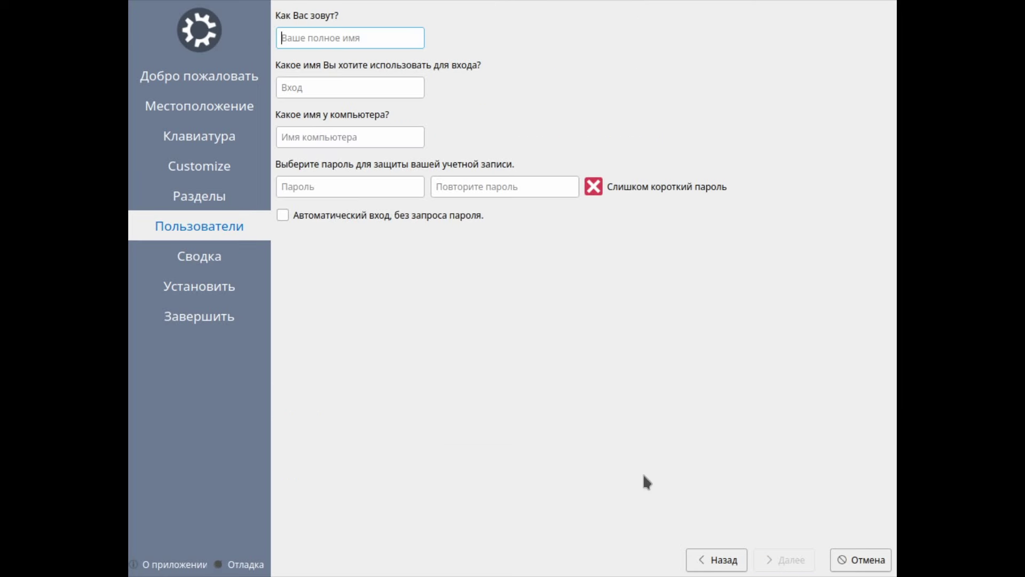
pyautogui.write('kodprog')
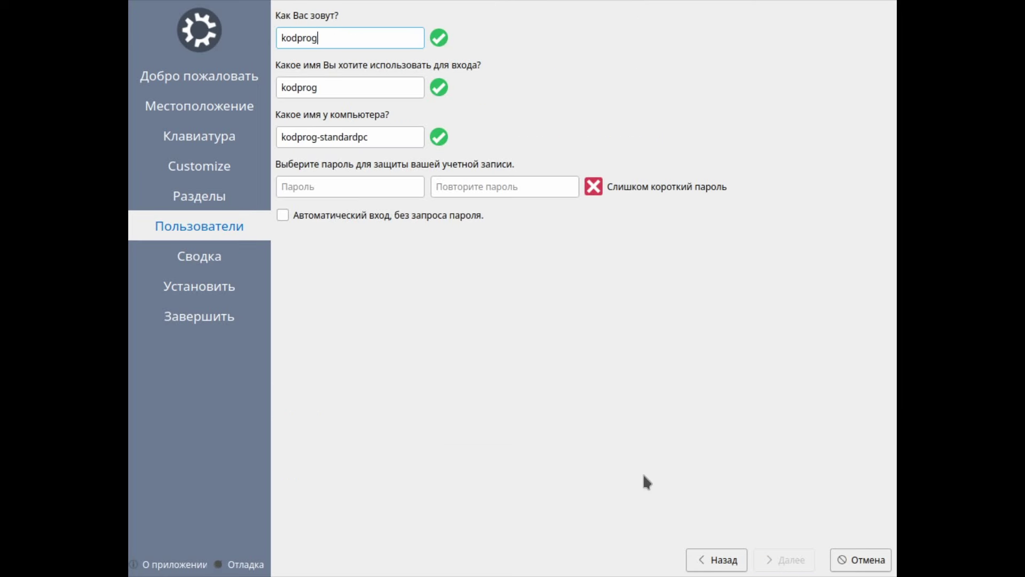
pyautogui.doubleClick(383, 135)
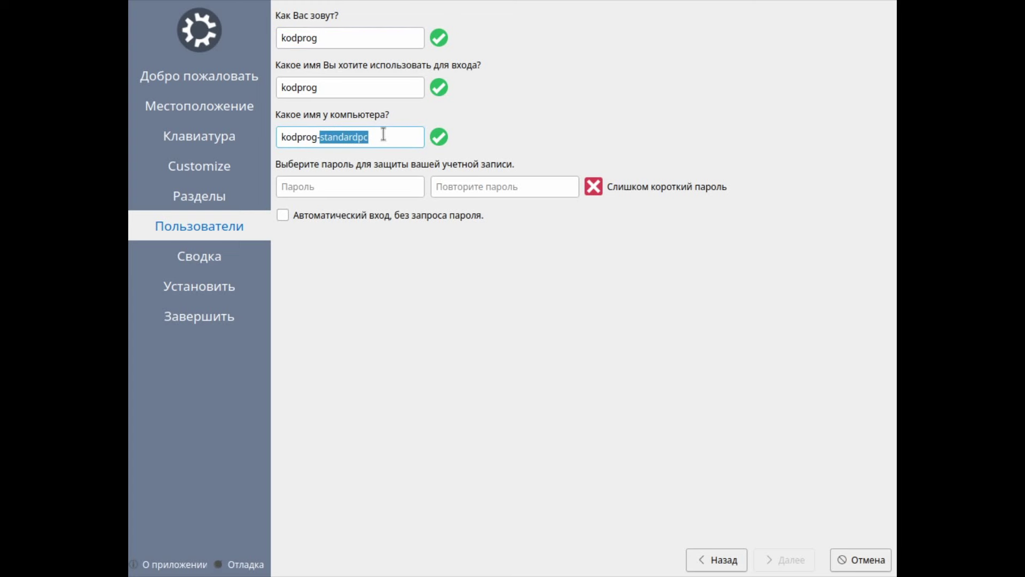
pyautogui.write('pc')
# Step: Enter the account password and move to the repeat-password field
pyautogui.click(338, 194)
pyautogui.write('123')
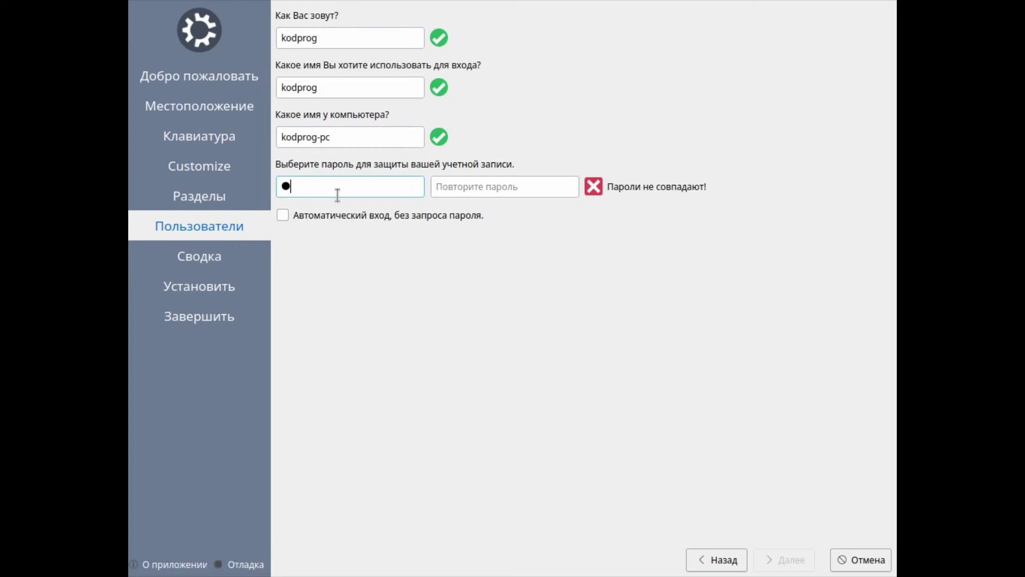
pyautogui.write('45678')
pyautogui.click(492, 189)
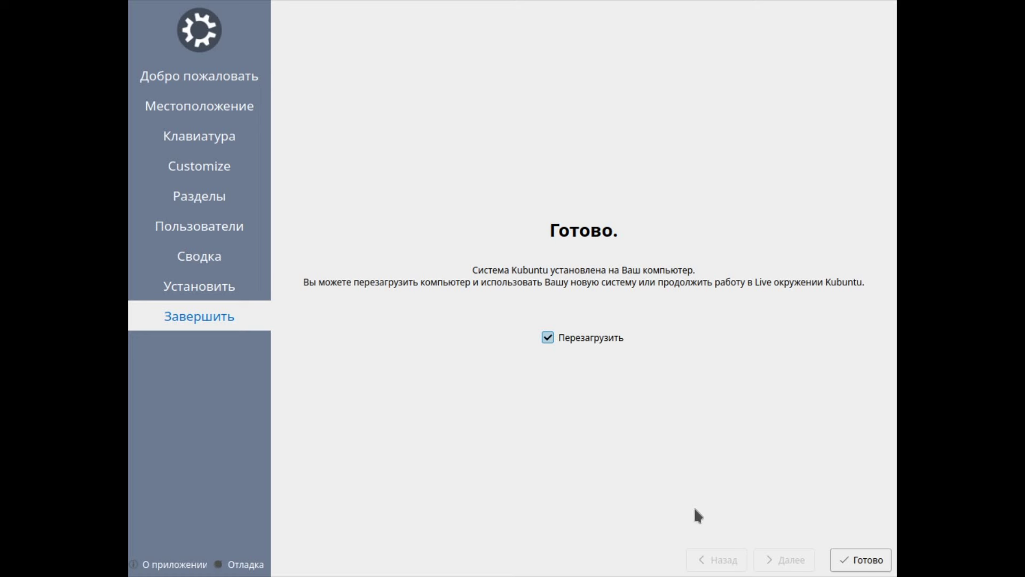
# Step: Reboot into the installed Kubuntu, confirm the media removal, and log in with the account password
pyautogui.click(847, 559)
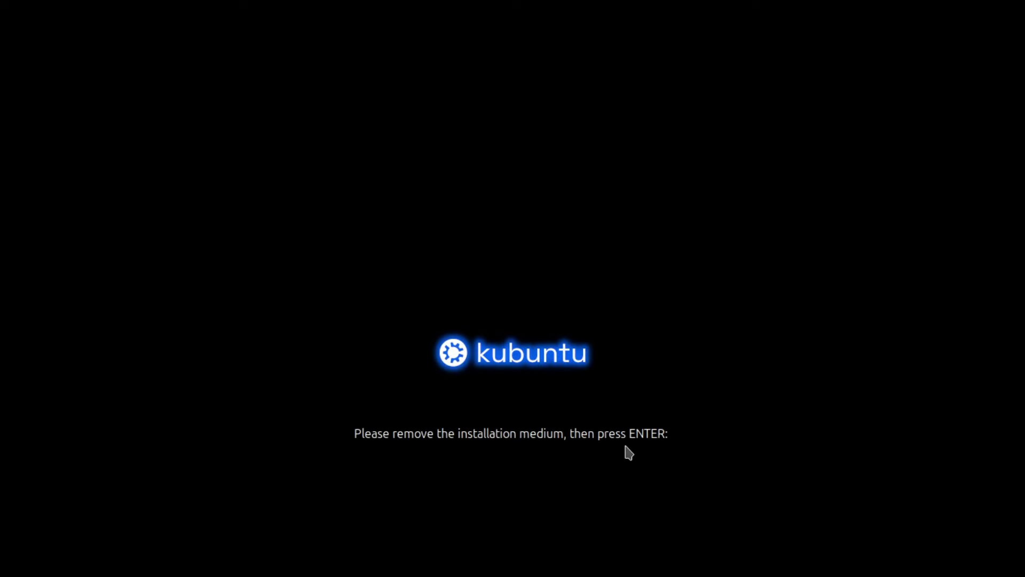
pyautogui.press('Return')
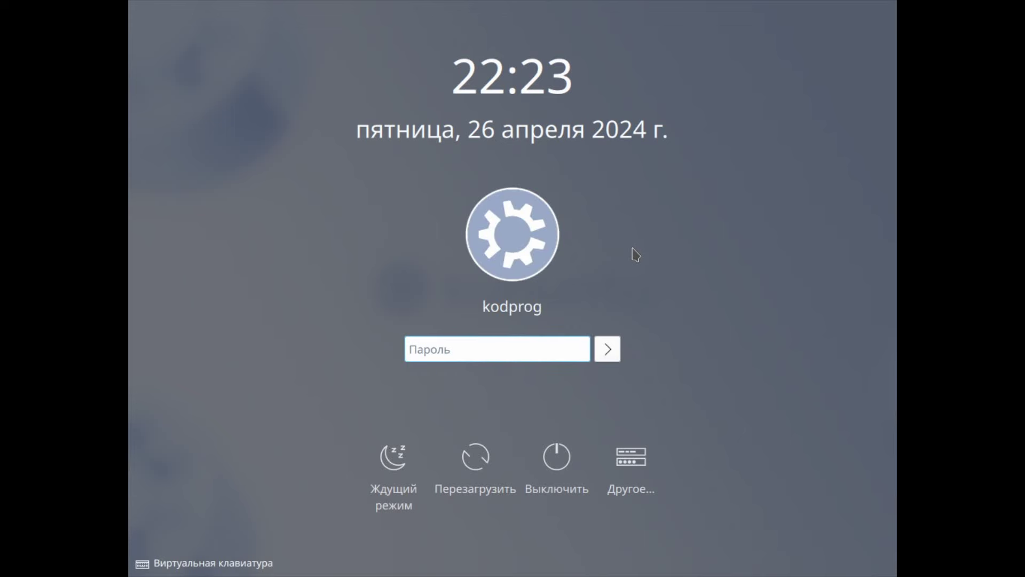
pyautogui.write('***')
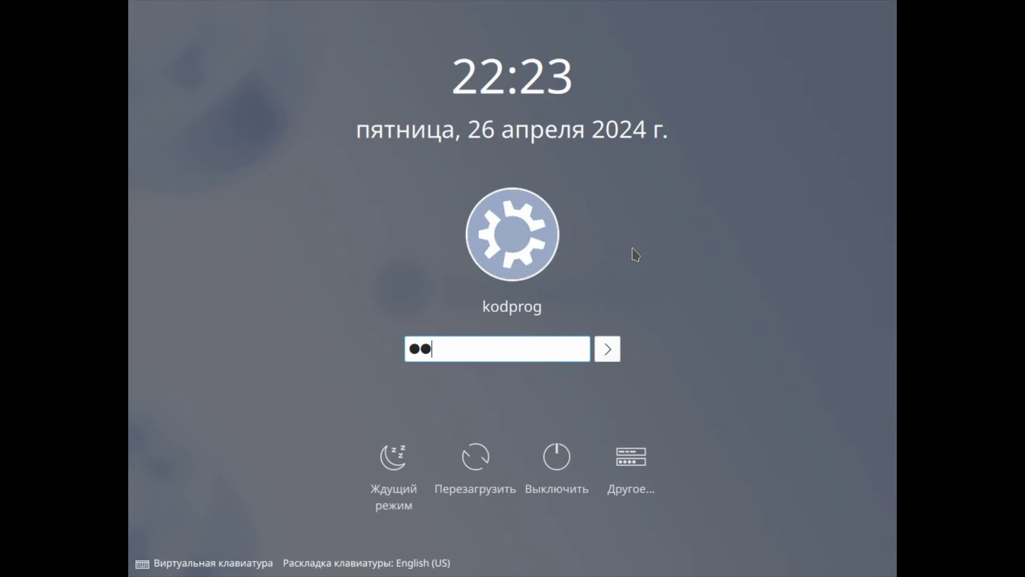
pyautogui.write('*****')
pyautogui.press('Return')
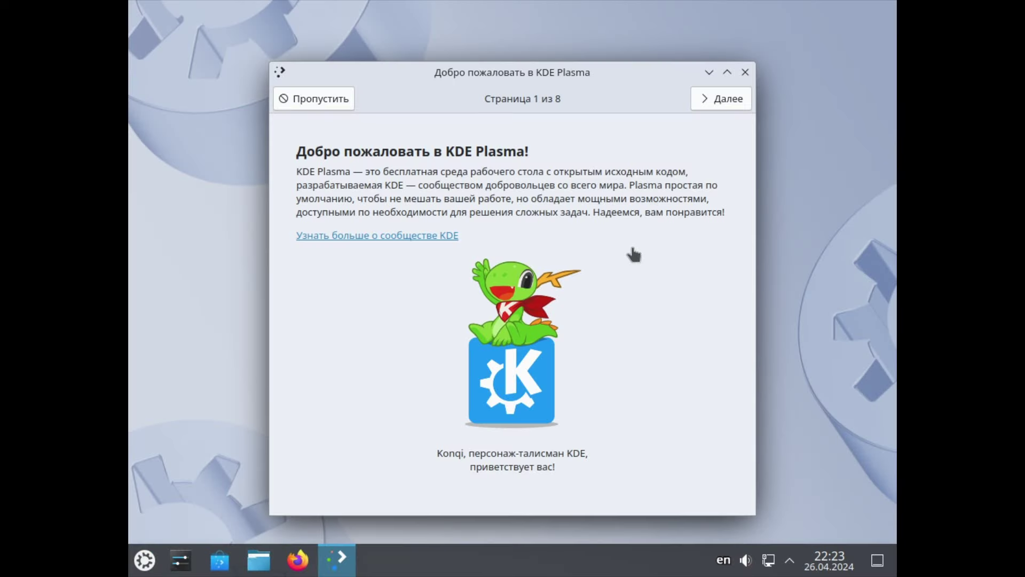
# Step: Advance three pages in the Welcome to KDE Plasma tour, then close it
pyautogui.click(718, 99)
pyautogui.click(718, 99)
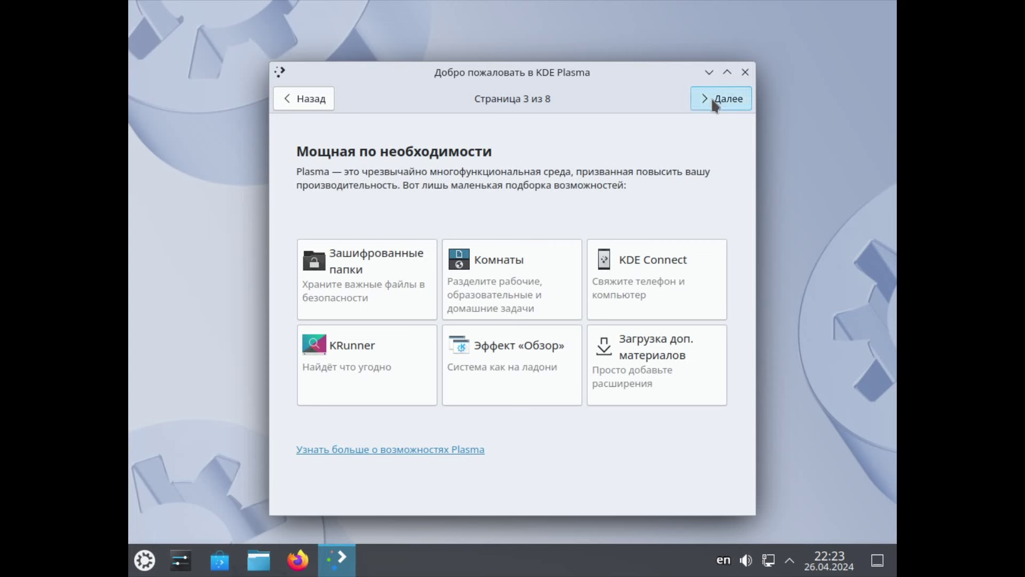
pyautogui.click(715, 101)
pyautogui.click(715, 102)
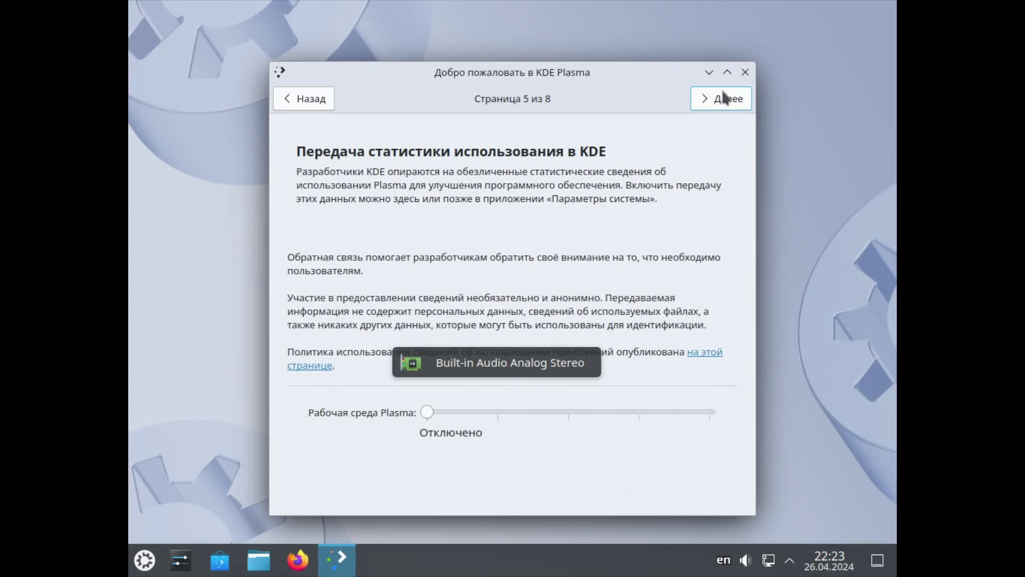
pyautogui.click(744, 72)
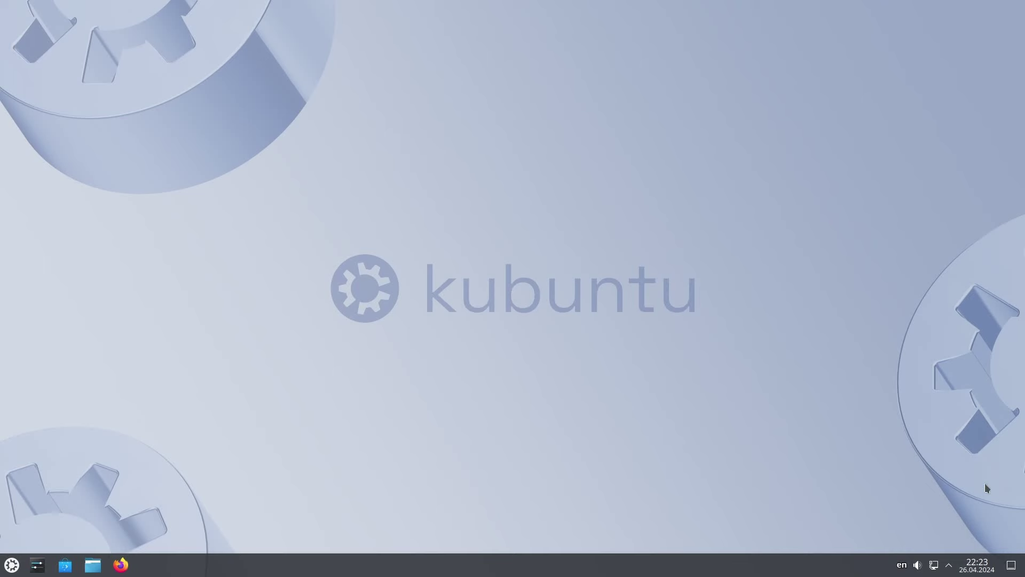
pyautogui.click(981, 570)
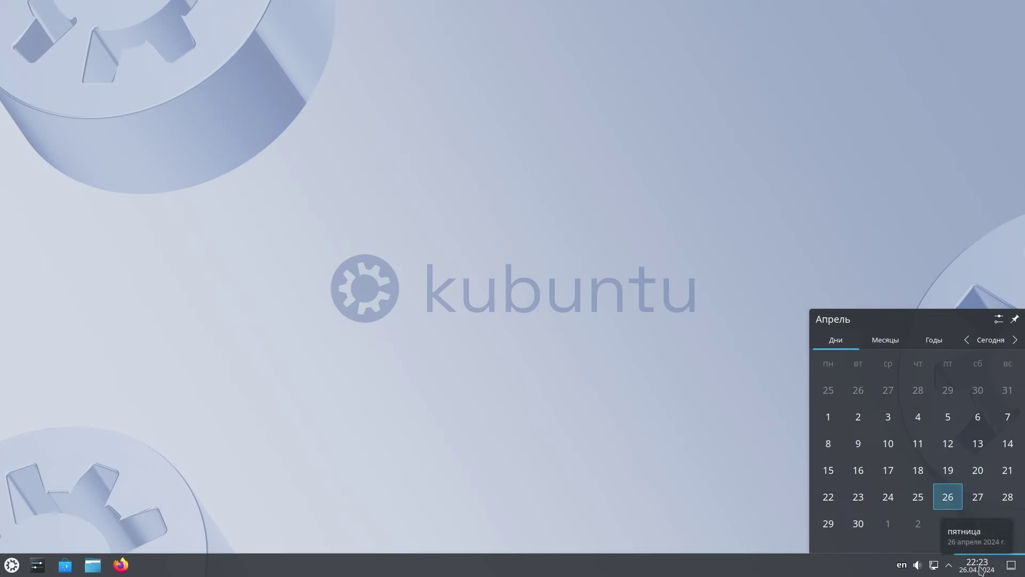
pyautogui.click(982, 570)
pyautogui.click(948, 566)
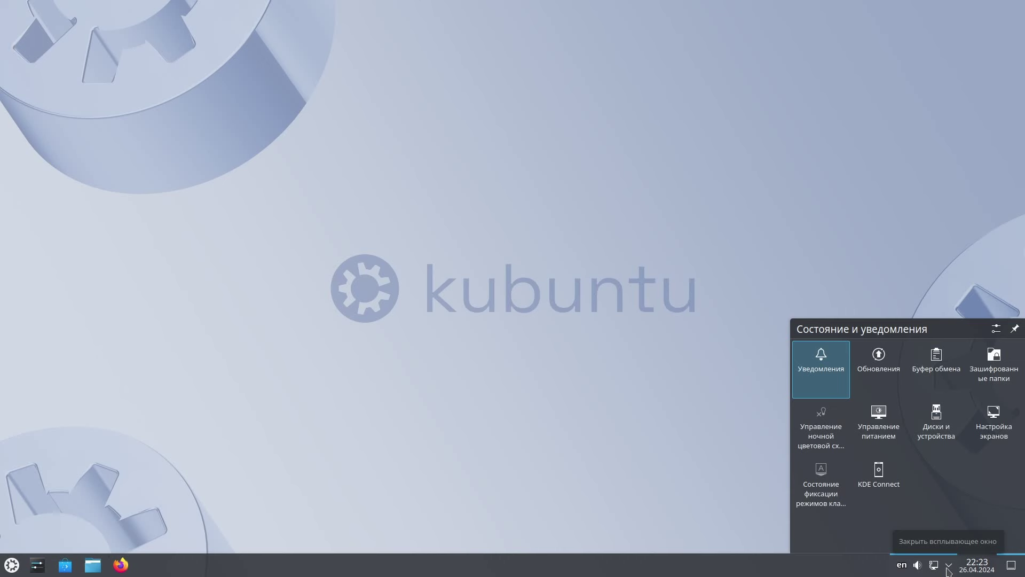
pyautogui.click(948, 567)
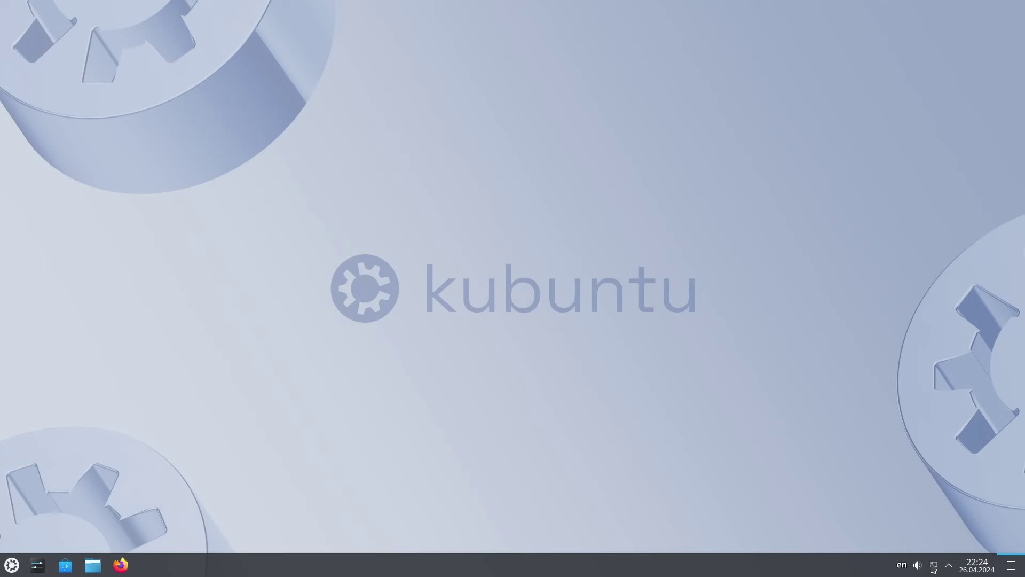
pyautogui.click(933, 565)
pyautogui.click(934, 565)
pyautogui.click(916, 566)
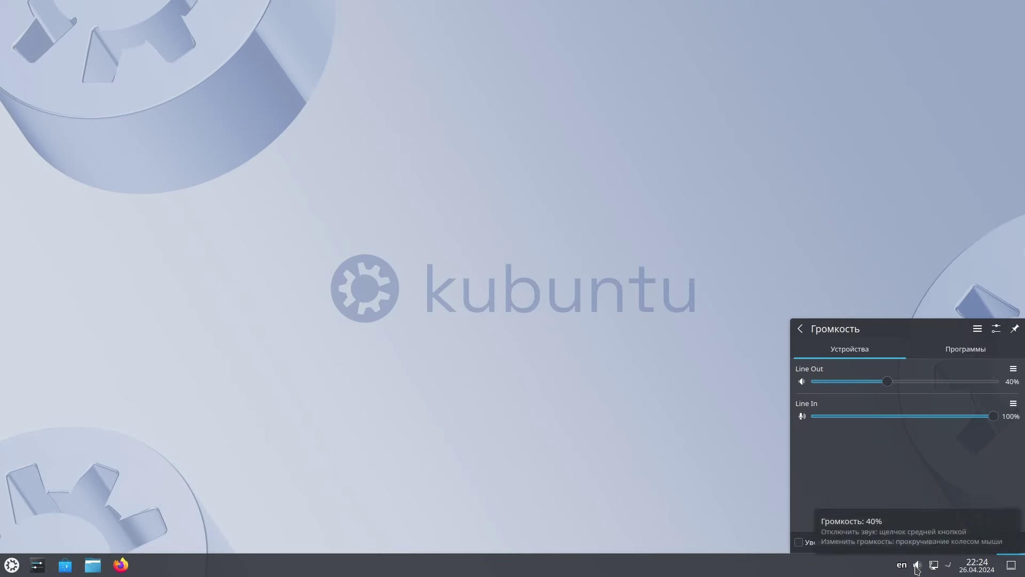
pyautogui.click(917, 565)
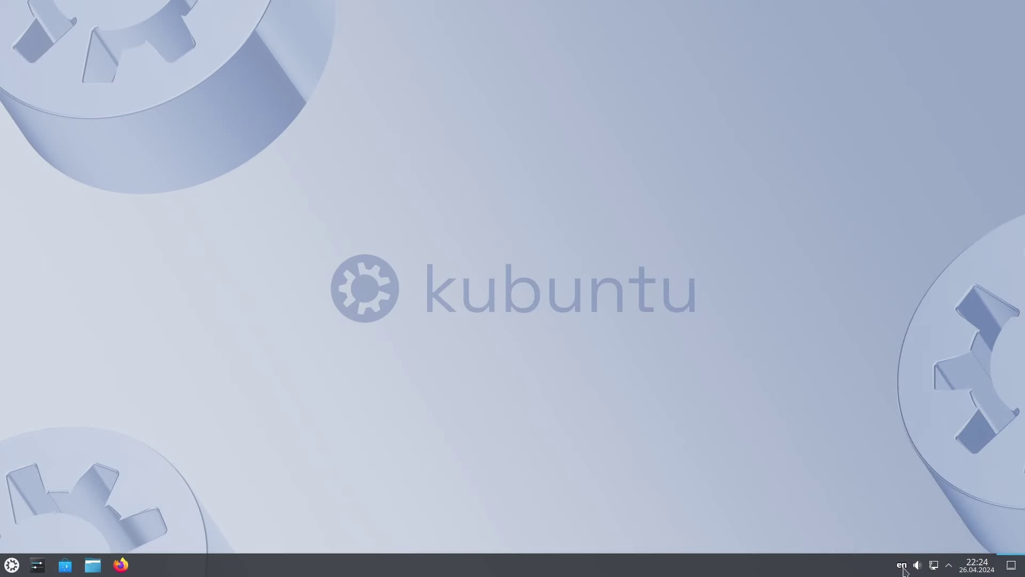
# Step: Show all applications and browse Графика, Игры, Интернет, Мультимедиа, Настройка, Наука, Офис and Разработка
pyautogui.click(12, 565)
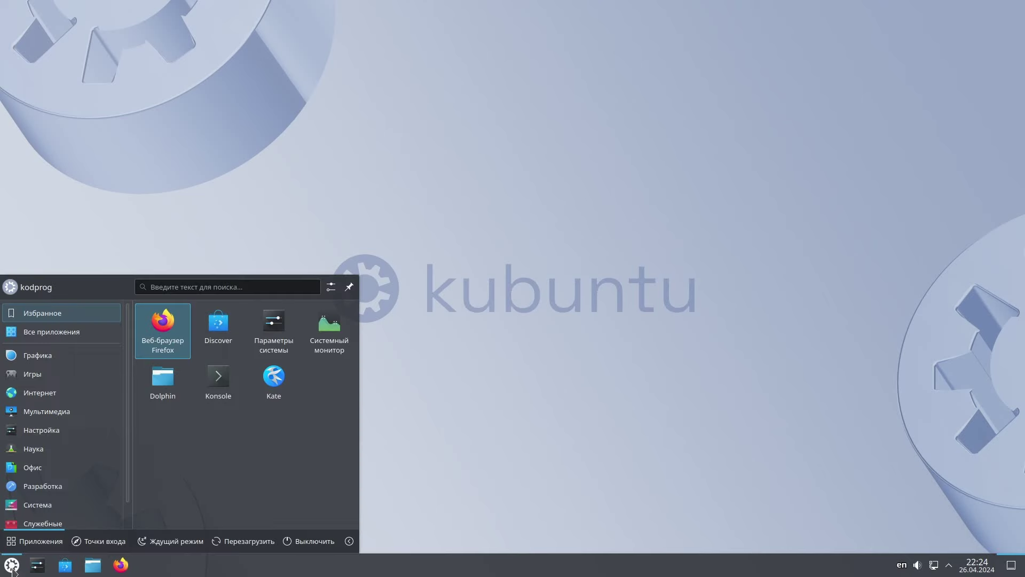
pyautogui.click(63, 332)
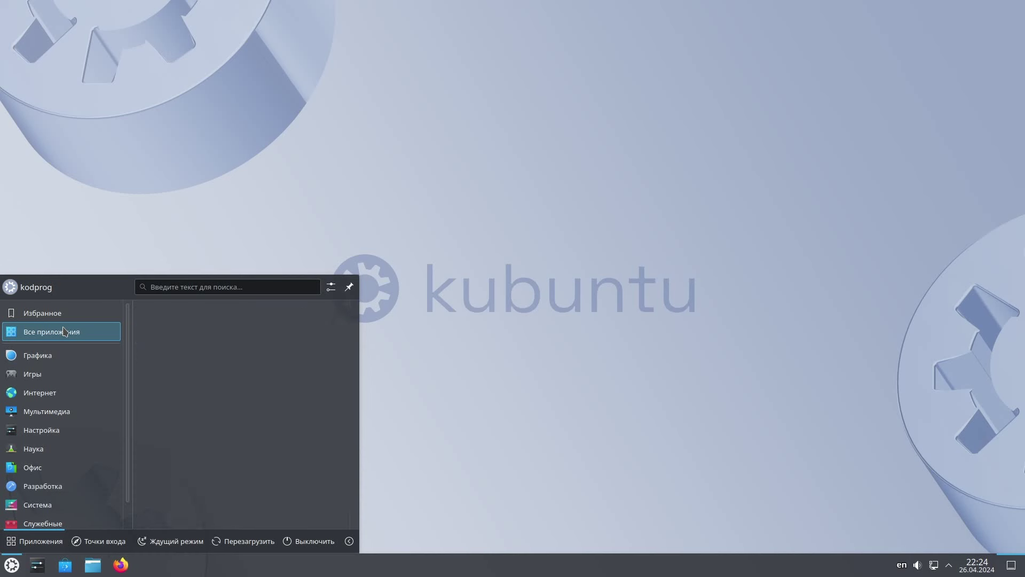
pyautogui.click(59, 361)
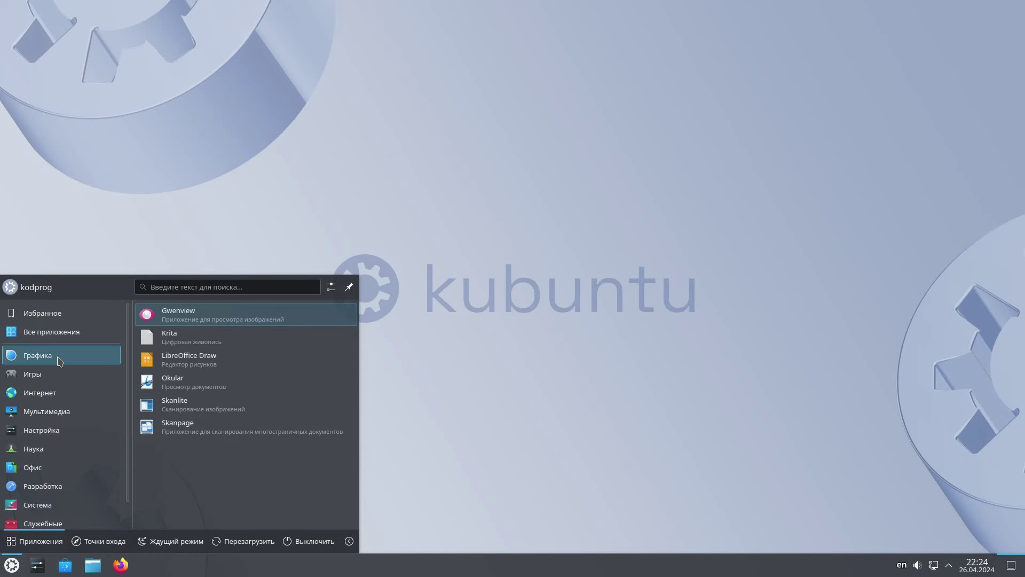
pyautogui.click(58, 378)
pyautogui.click(56, 392)
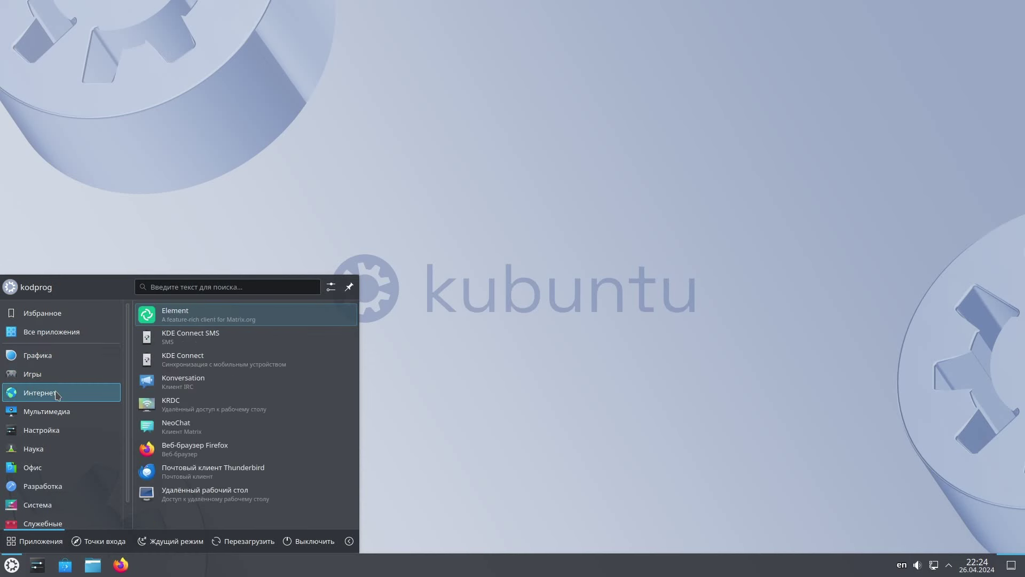
pyautogui.click(54, 412)
pyautogui.click(53, 435)
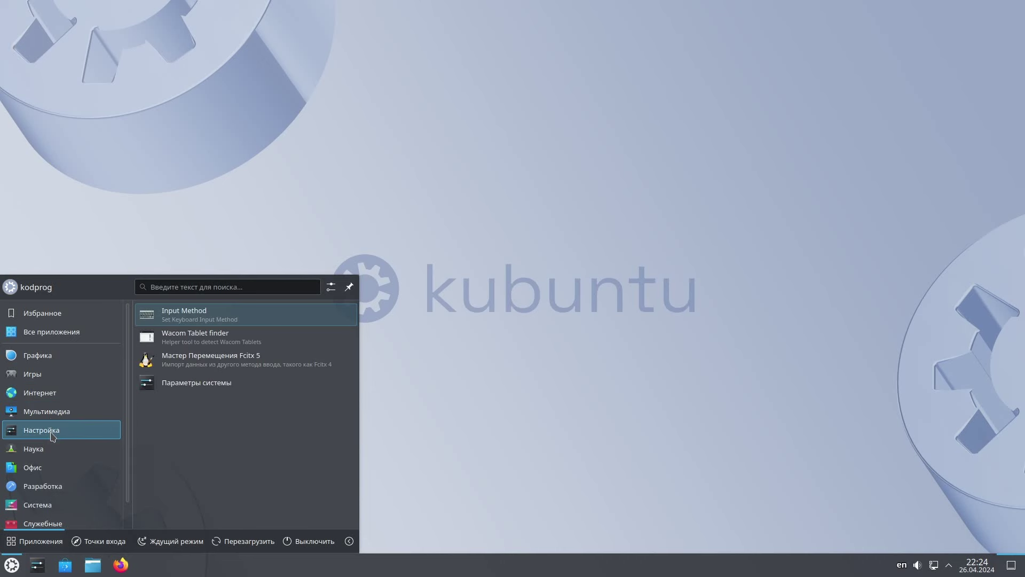
pyautogui.click(51, 448)
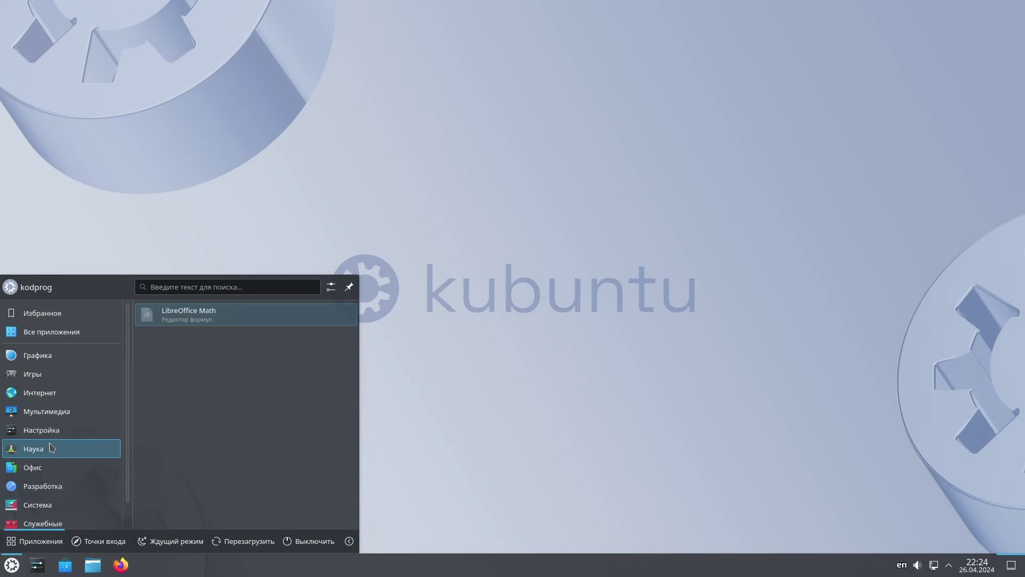
pyautogui.click(51, 435)
pyautogui.click(51, 447)
pyautogui.click(51, 468)
pyautogui.click(46, 484)
# Step: Browse the Система, Служебные and Справка categories, then launch Информация о системе
pyautogui.scroll(-1, 47, 483)
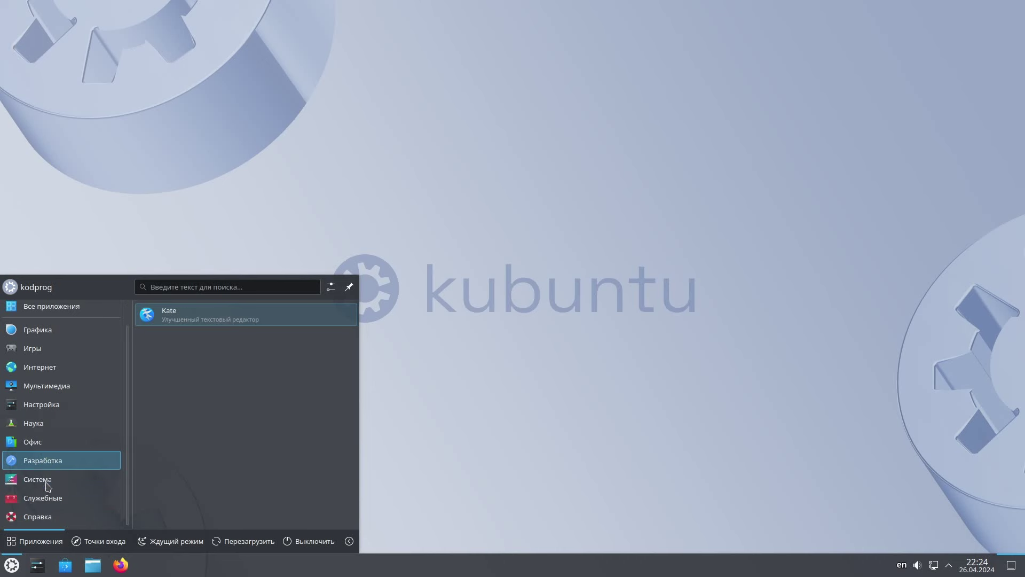
pyautogui.click(47, 484)
pyautogui.scroll(-2, 180, 479)
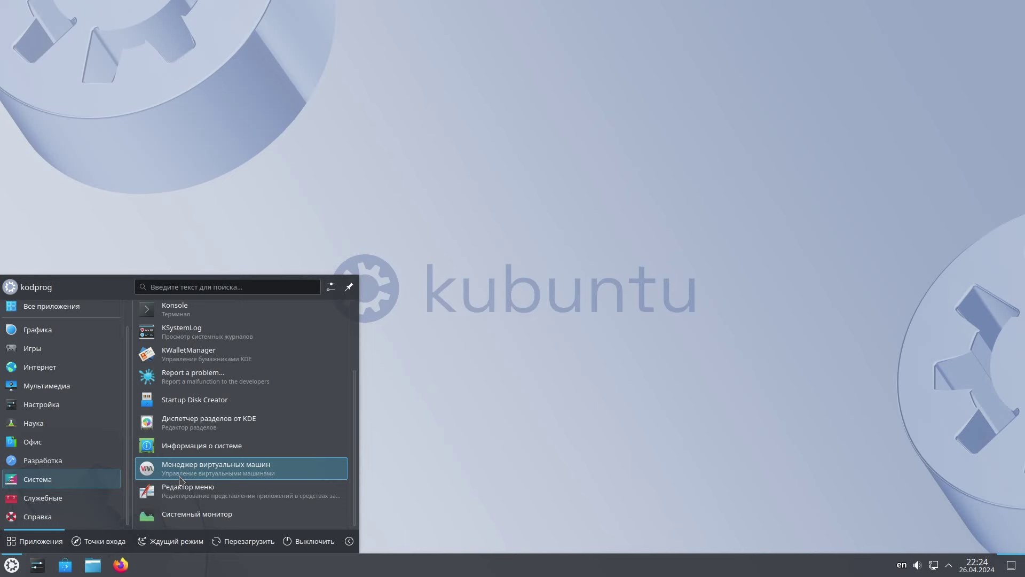
pyautogui.click(88, 497)
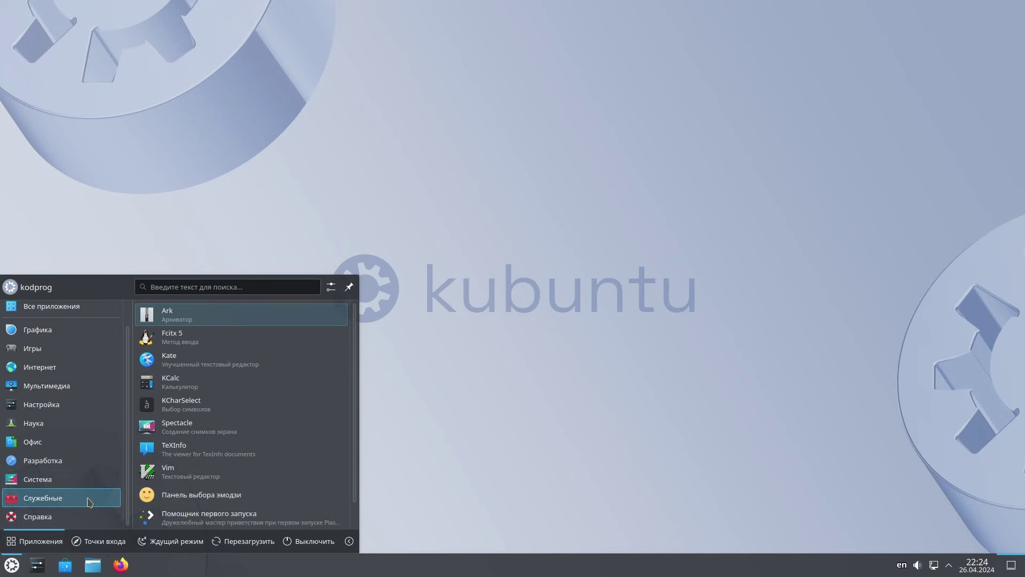
pyautogui.scroll(-1, 216, 491)
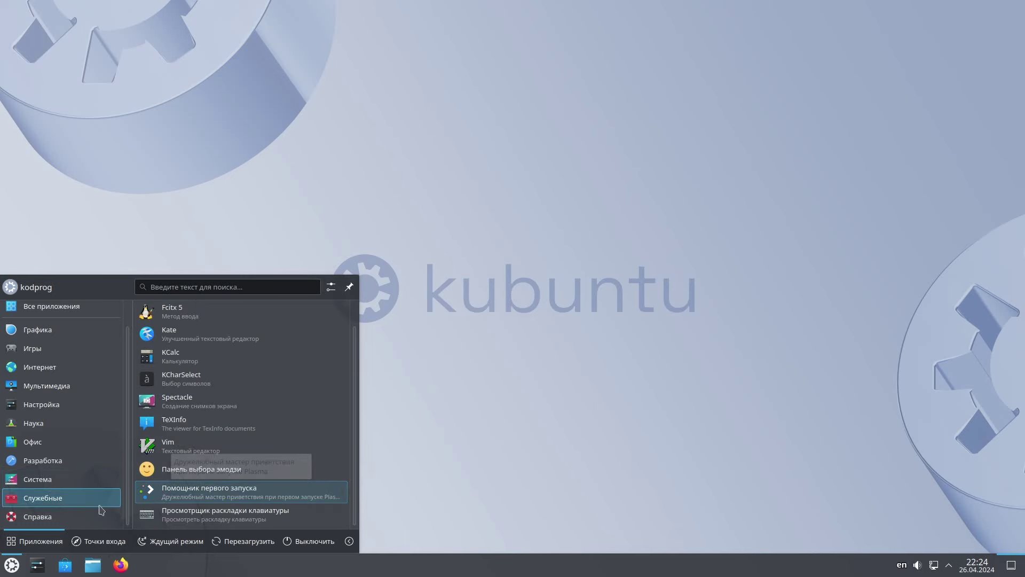
pyautogui.click(79, 516)
pyautogui.moveTo(78, 499)
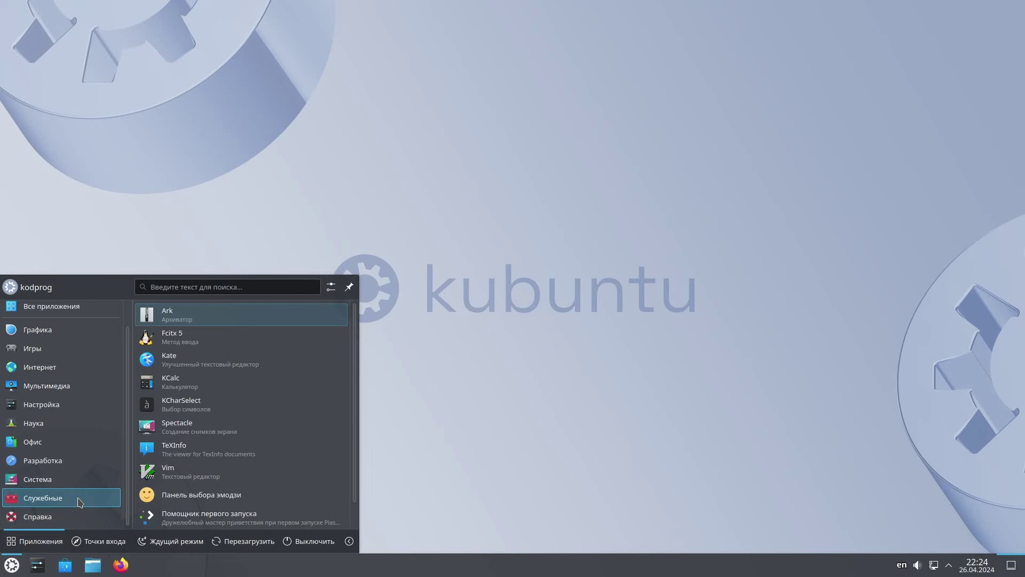
pyautogui.scroll(-1, 241, 448)
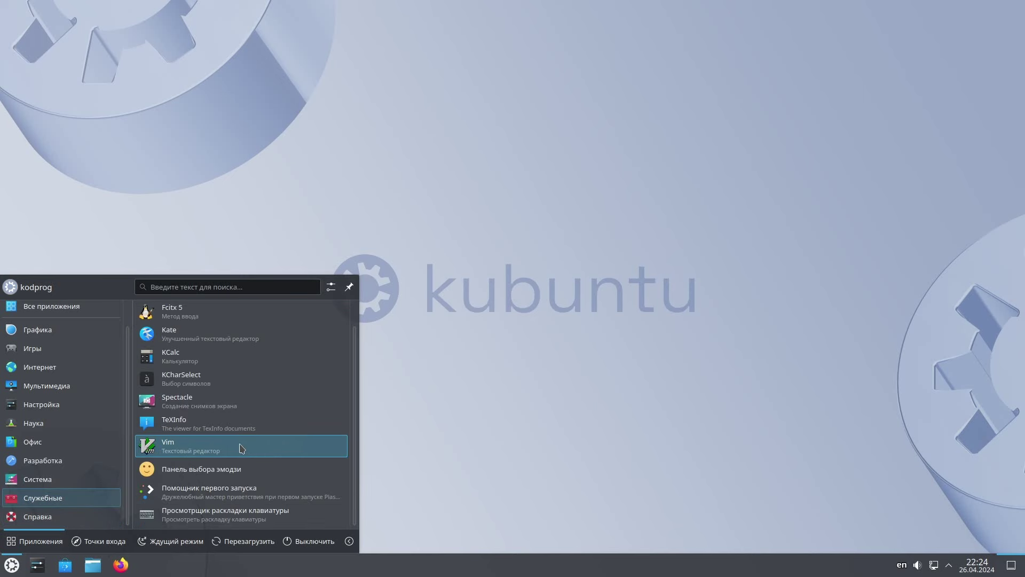
pyautogui.scroll(1, 241, 448)
pyautogui.moveTo(65, 479)
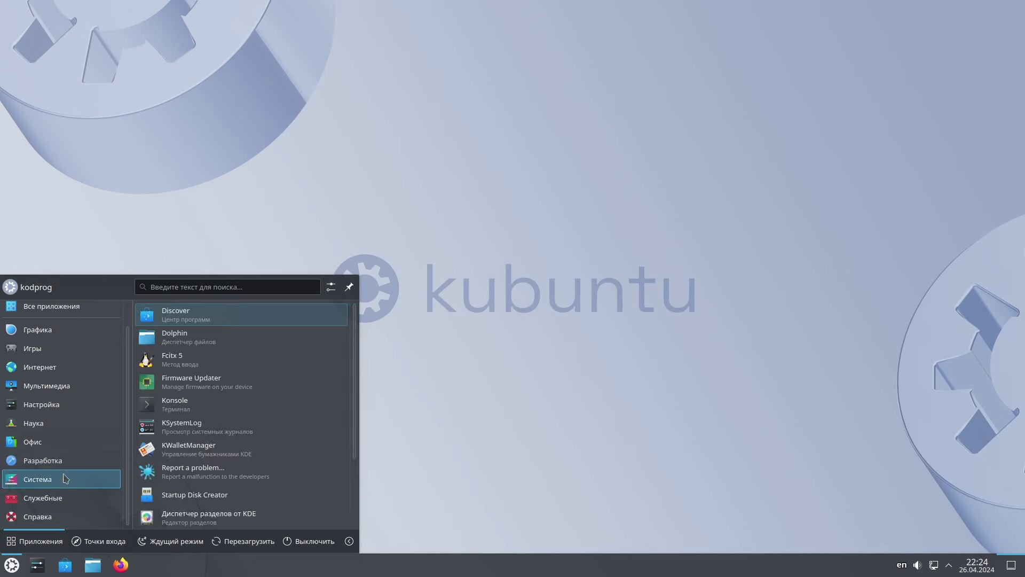
pyautogui.scroll(-1, 262, 453)
pyautogui.scroll(-2, 262, 453)
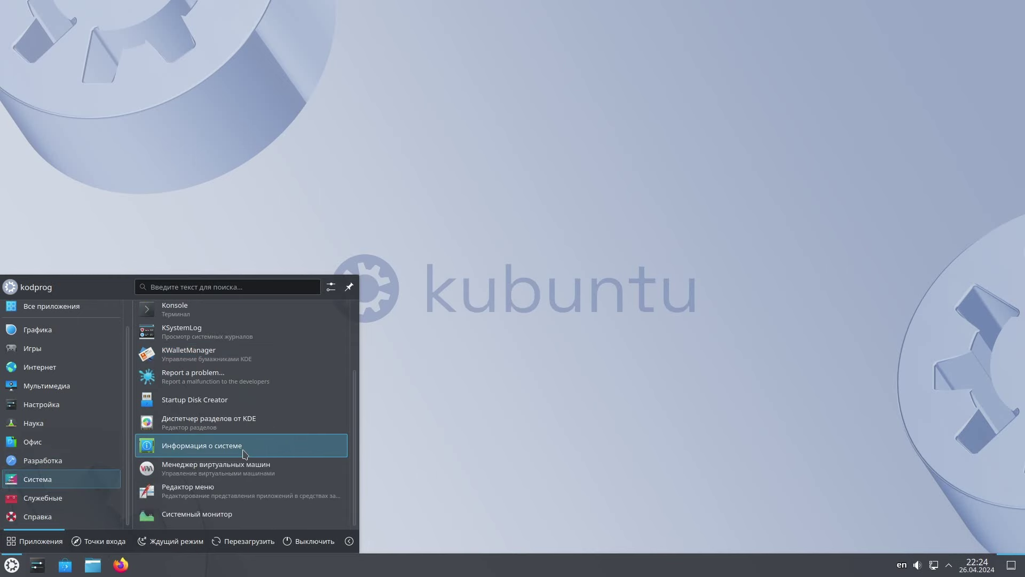
pyautogui.click(260, 453)
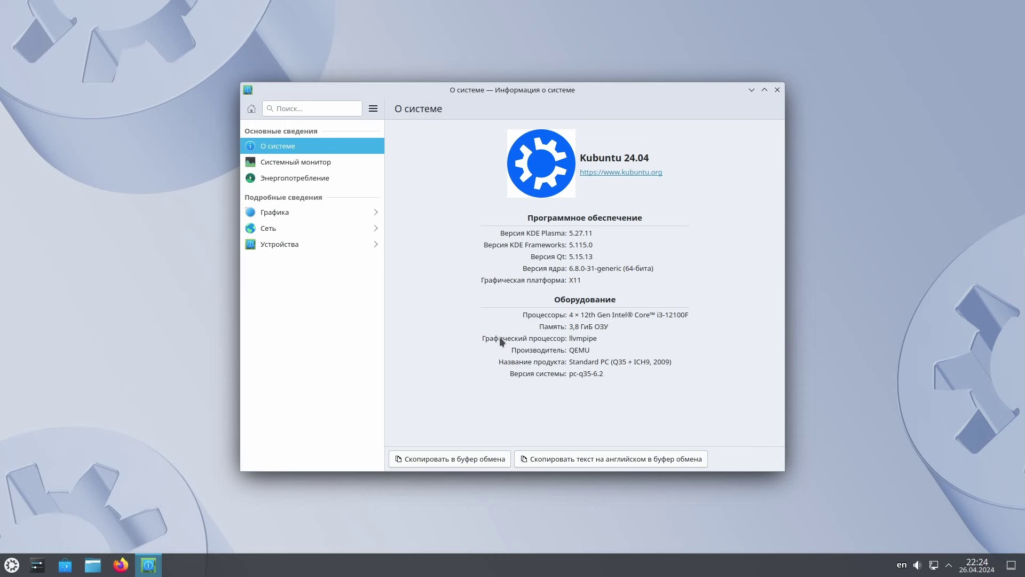
# Step: Close the Info Center window and reopen the application launcher
pyautogui.click(778, 92)
pyautogui.click(9, 561)
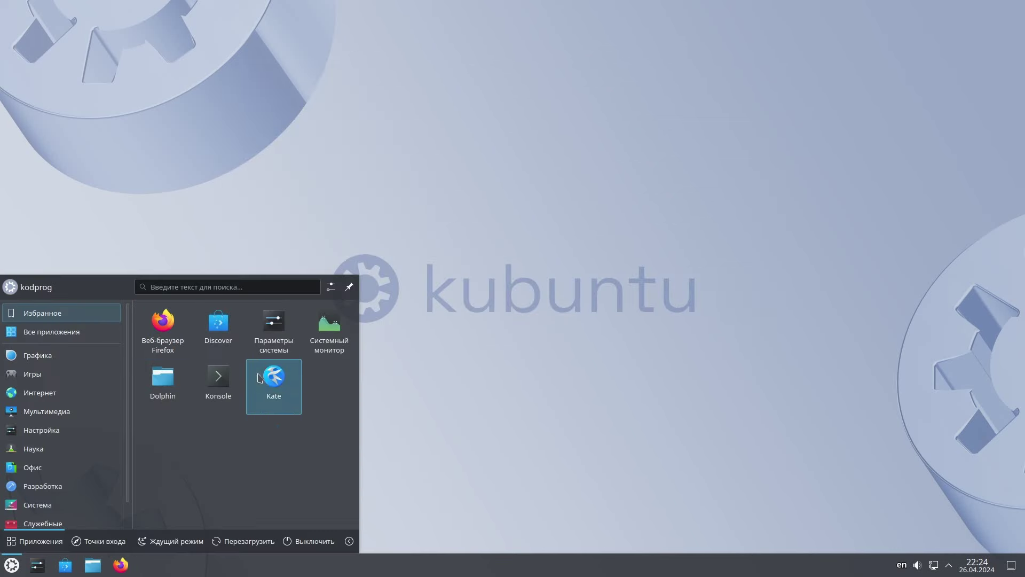
# Step: Launch Параметры системы from favourites, scroll its category sidebar down and up, then close it
pyautogui.click(263, 339)
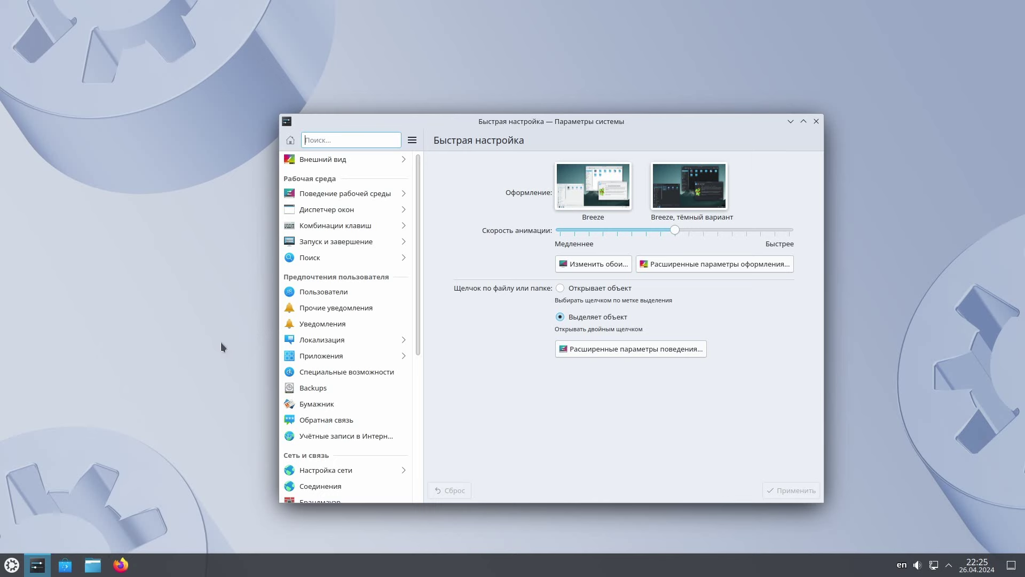
pyautogui.scroll(-8, 344, 356)
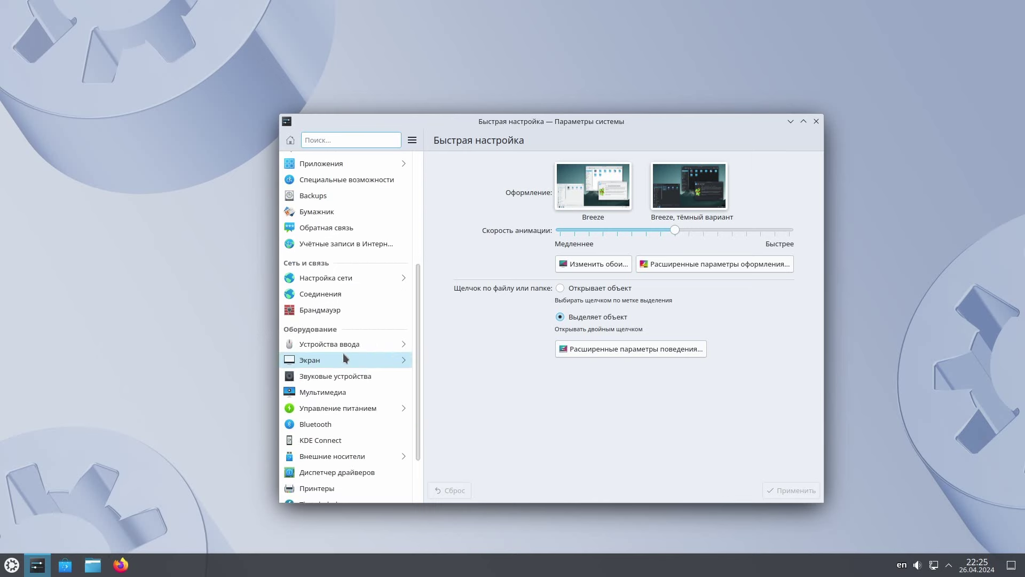
pyautogui.scroll(8, 343, 353)
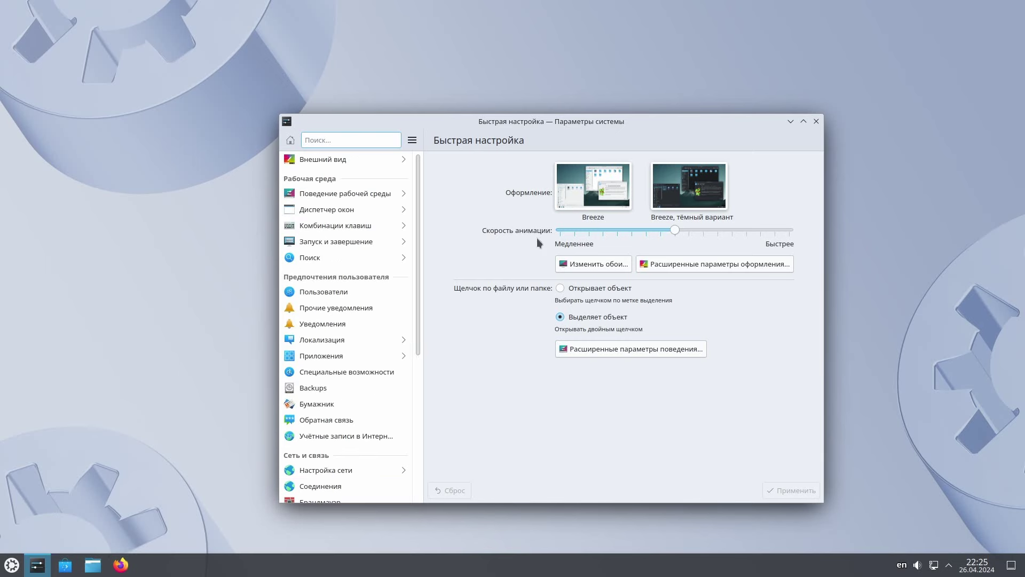
pyautogui.click(816, 122)
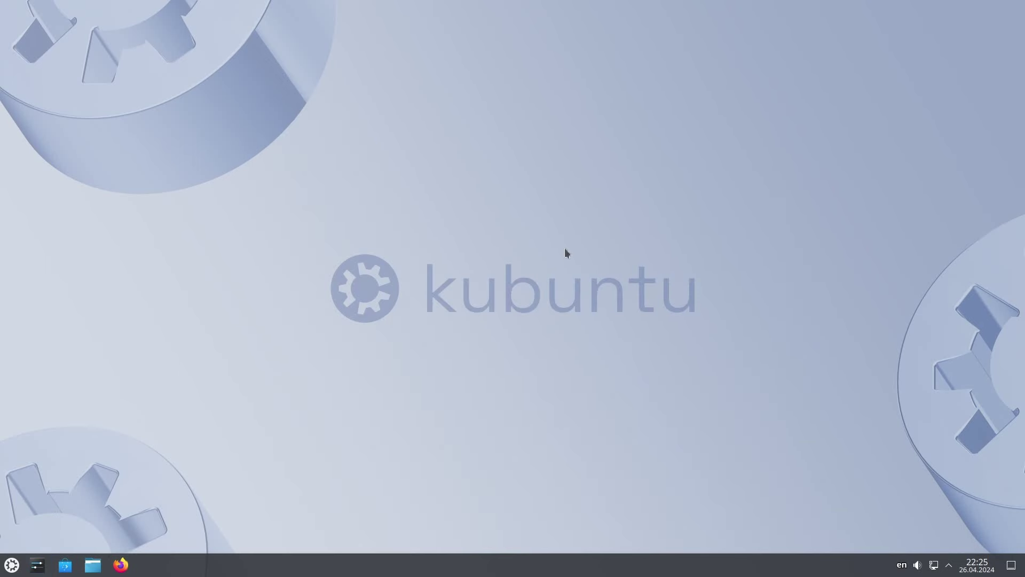
pyautogui.click(93, 565)
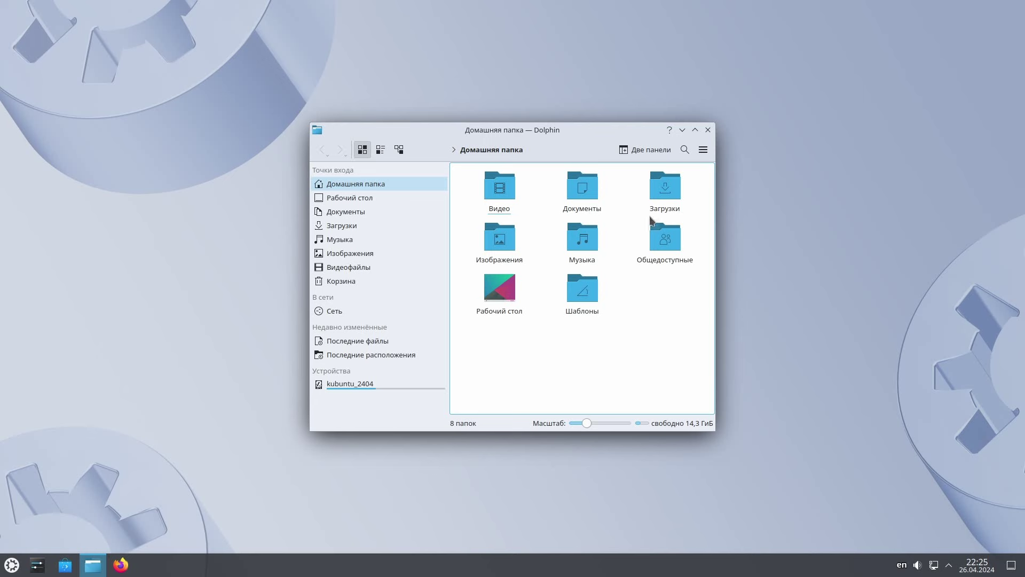
pyautogui.doubleClick(652, 178)
pyautogui.click(323, 150)
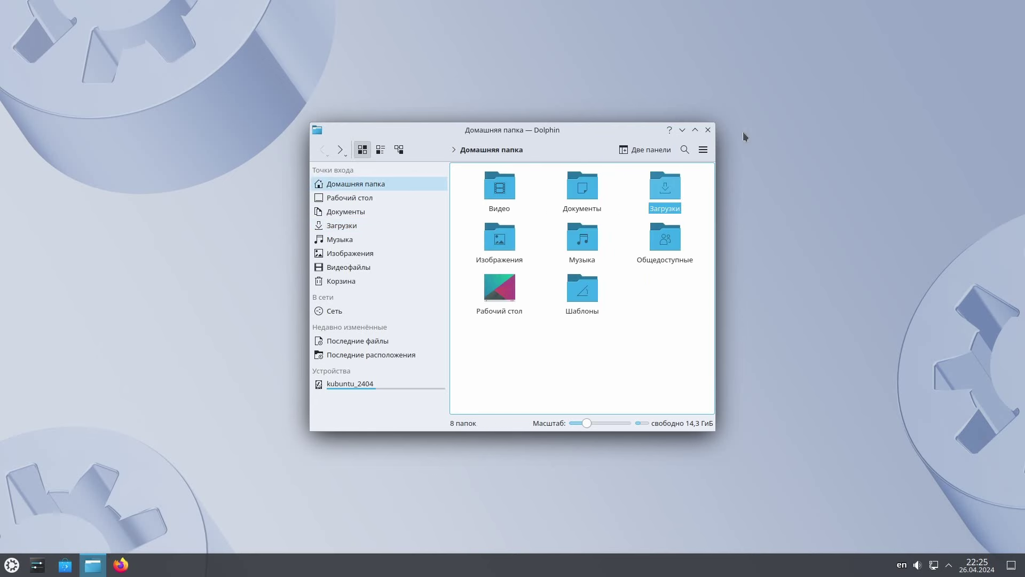
pyautogui.click(708, 130)
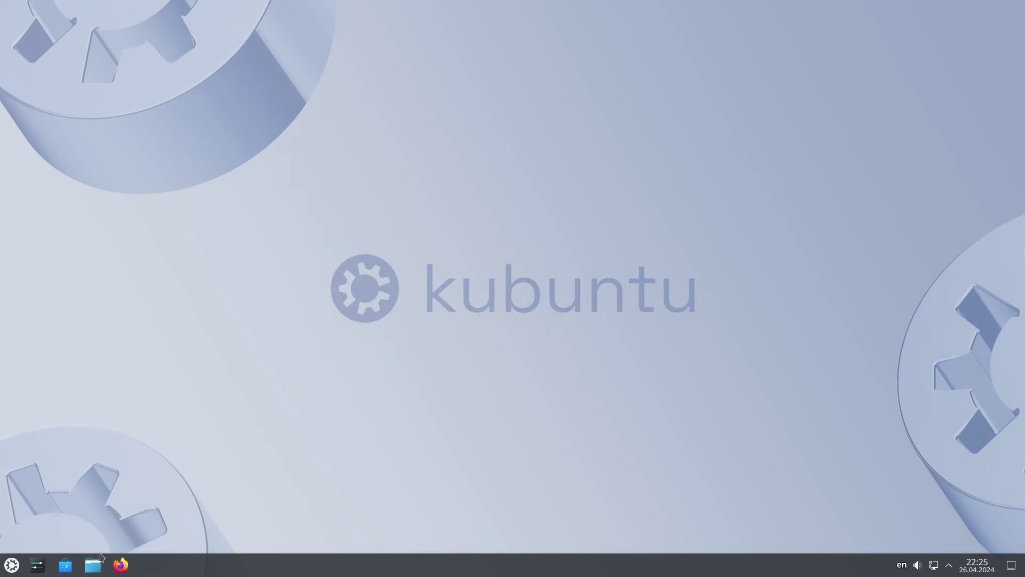
# Step: Open VLC's page in Discover and start installing it, authenticating with the account password
pyautogui.click(63, 571)
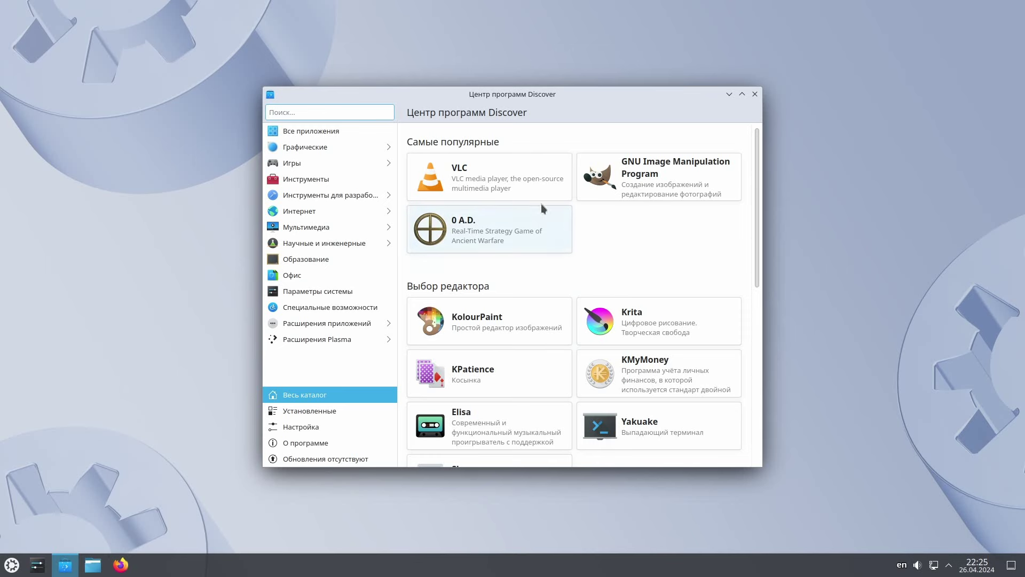
pyautogui.click(522, 173)
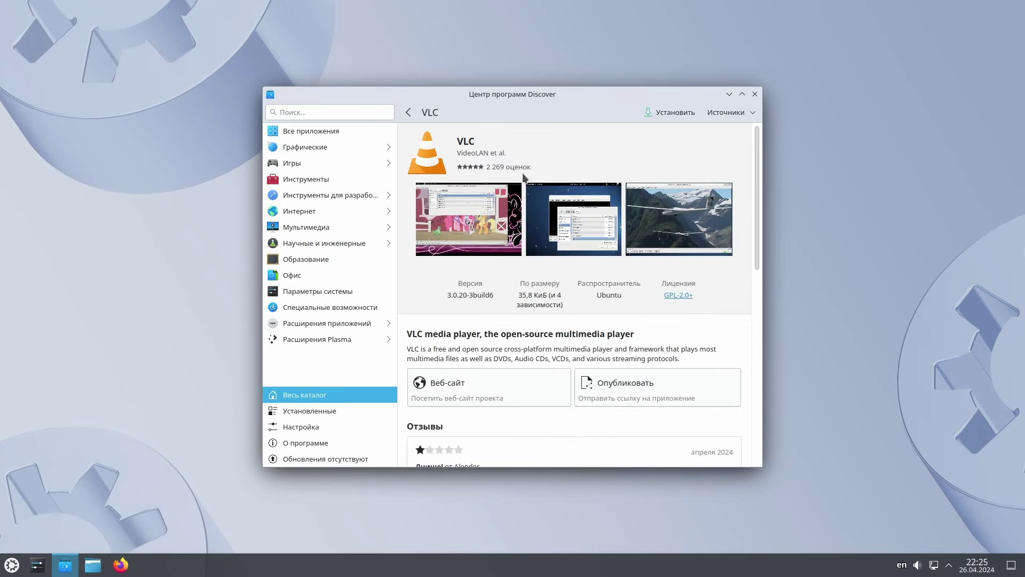
pyautogui.click(681, 114)
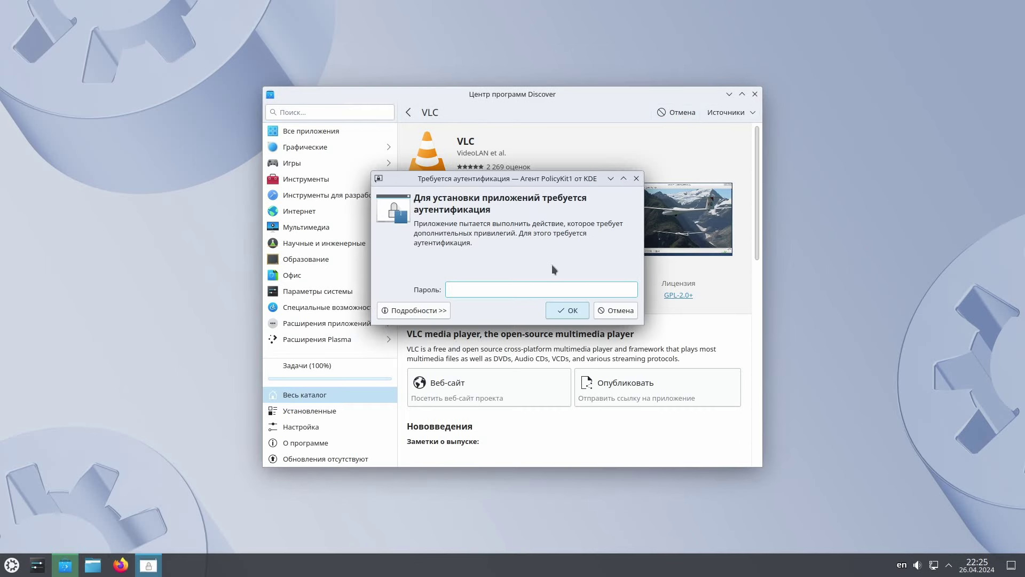
pyautogui.write('********')
pyautogui.click(574, 304)
# Step: Check VLC's Sources list, then close Discover once the installation finishes
pyautogui.click(737, 112)
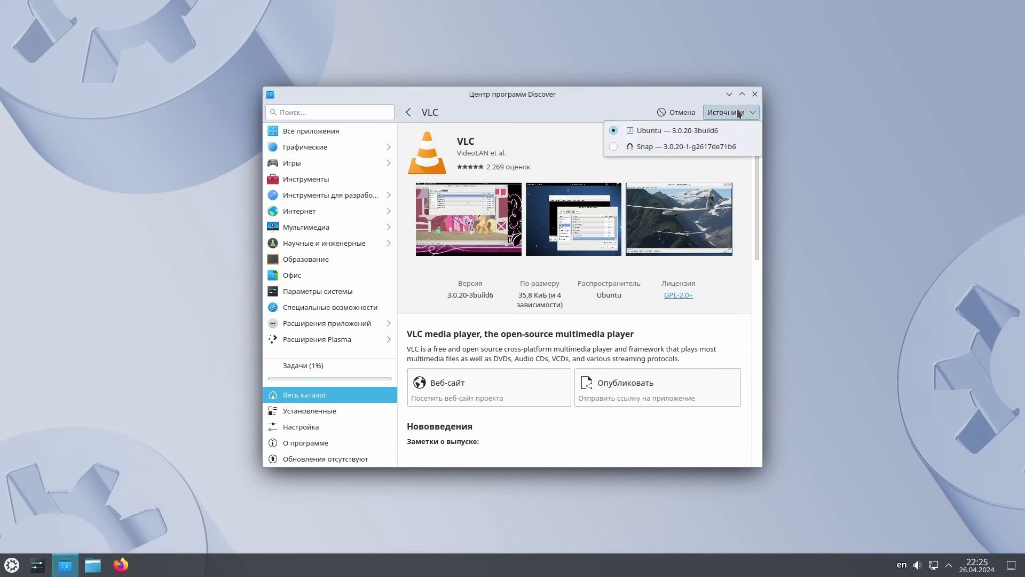
pyautogui.click(738, 113)
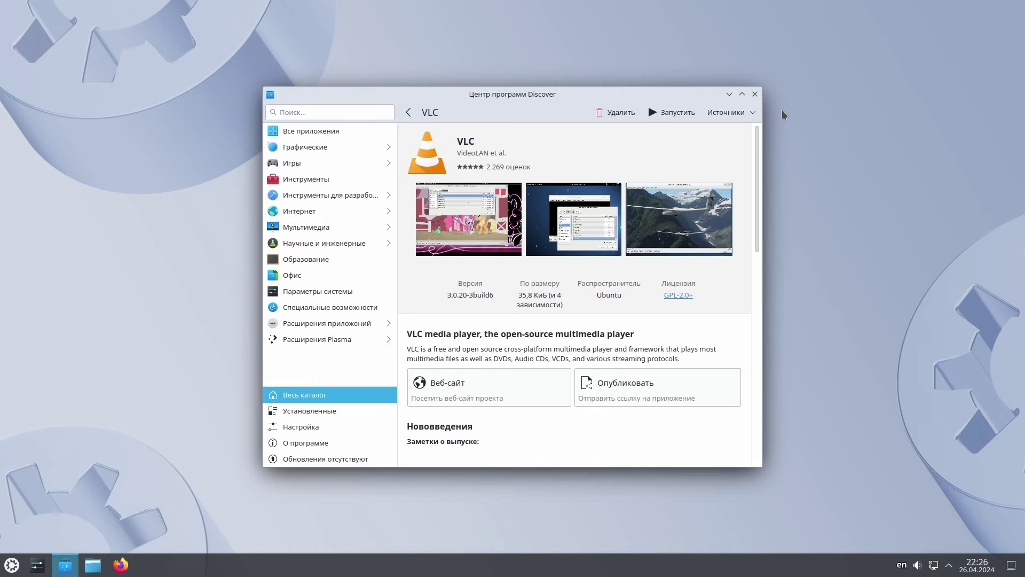
pyautogui.click(754, 94)
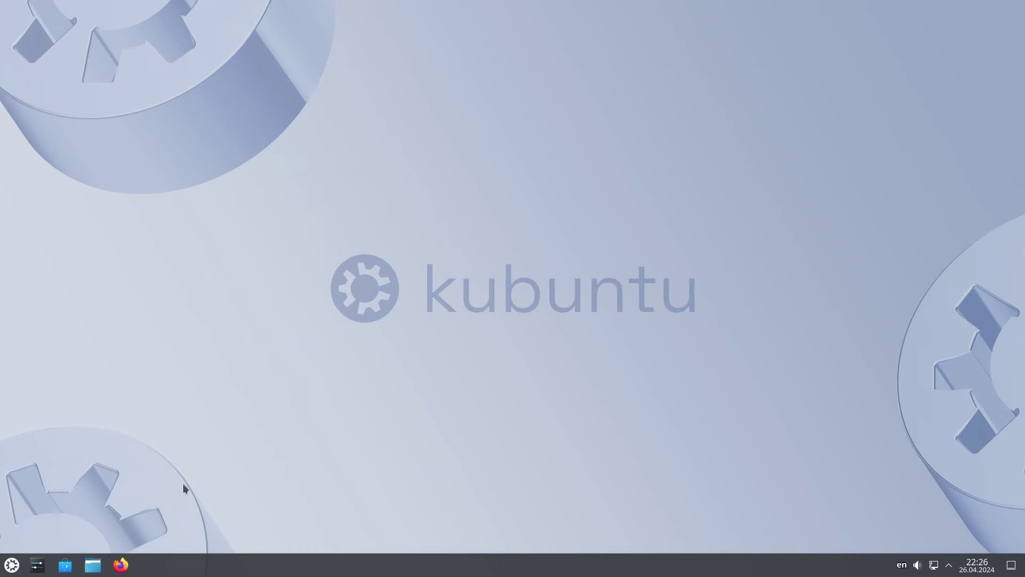
# Step: Launch System Monitor from the launcher's Система category
pyautogui.click(16, 562)
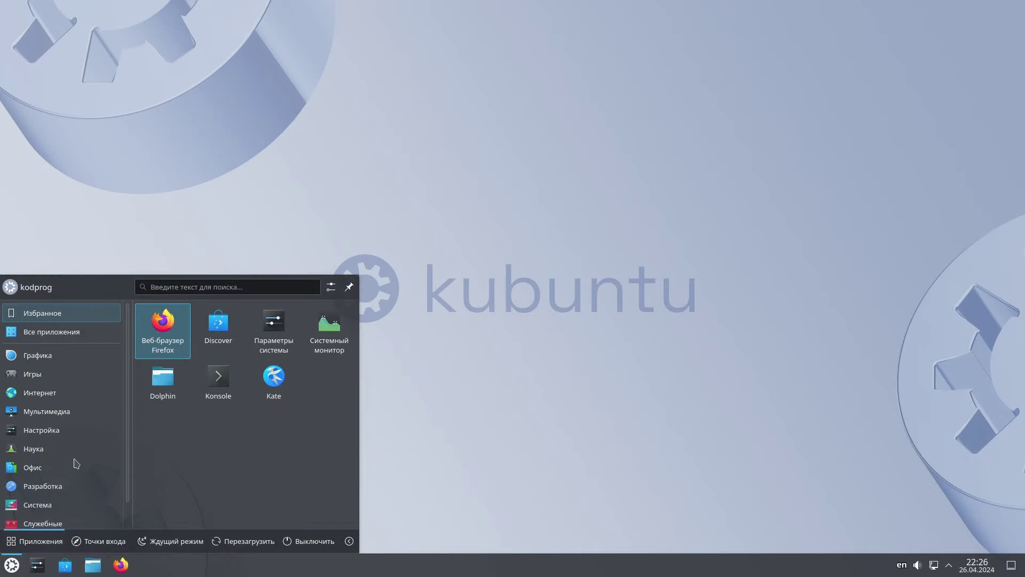
pyautogui.click(53, 479)
pyautogui.scroll(-3, 281, 445)
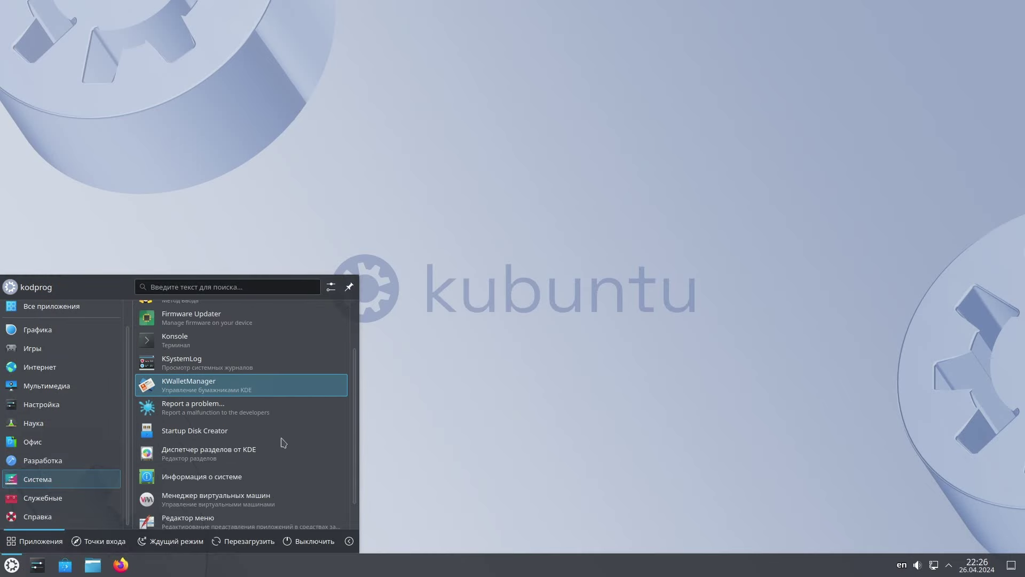
pyautogui.click(227, 511)
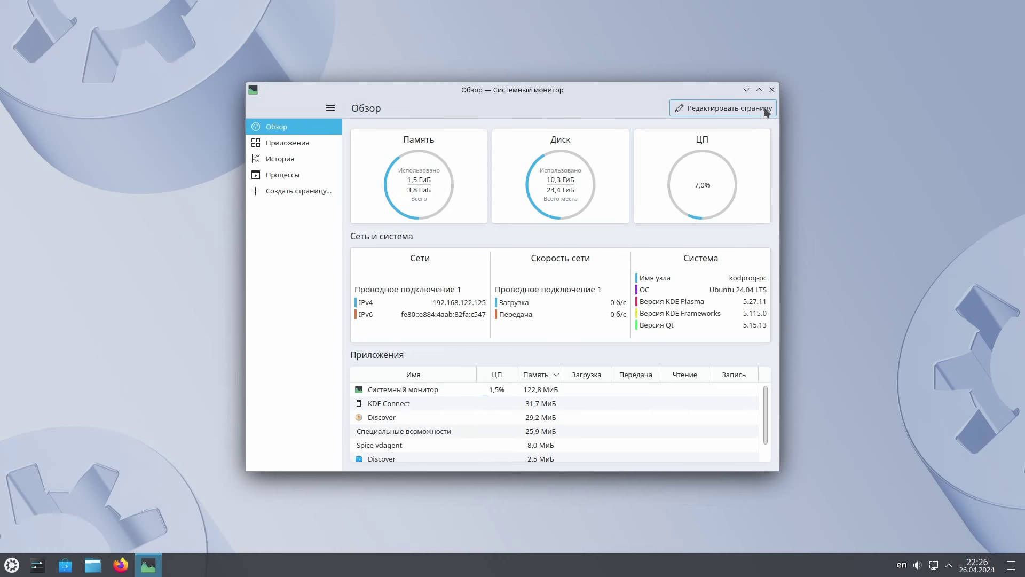
# Step: Close System Monitor, browse the available desktop wallpapers, then cancel to keep the Kubuntu wallpaper
pyautogui.click(771, 91)
pyautogui.rightClick(452, 293)
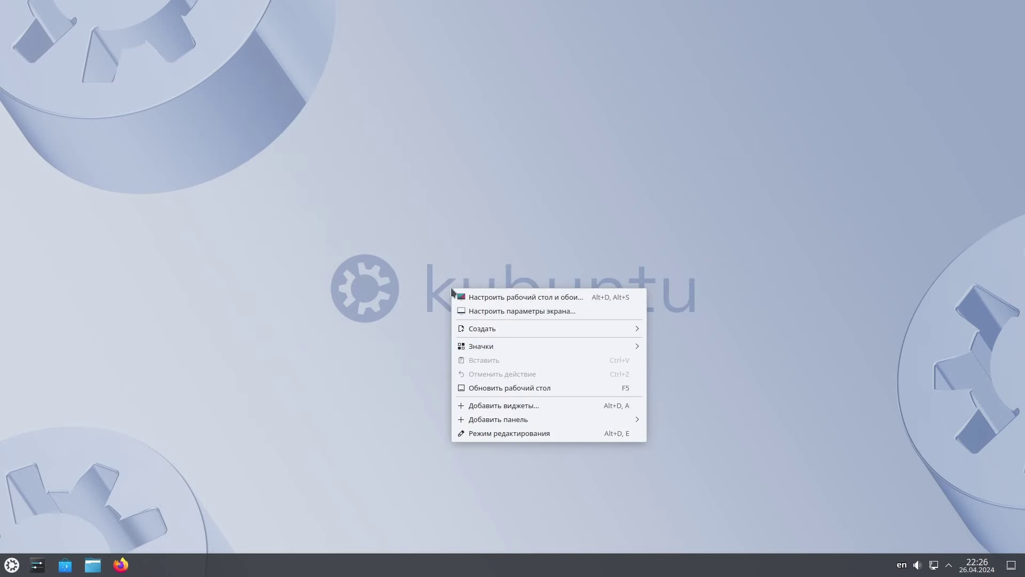
pyautogui.click(514, 298)
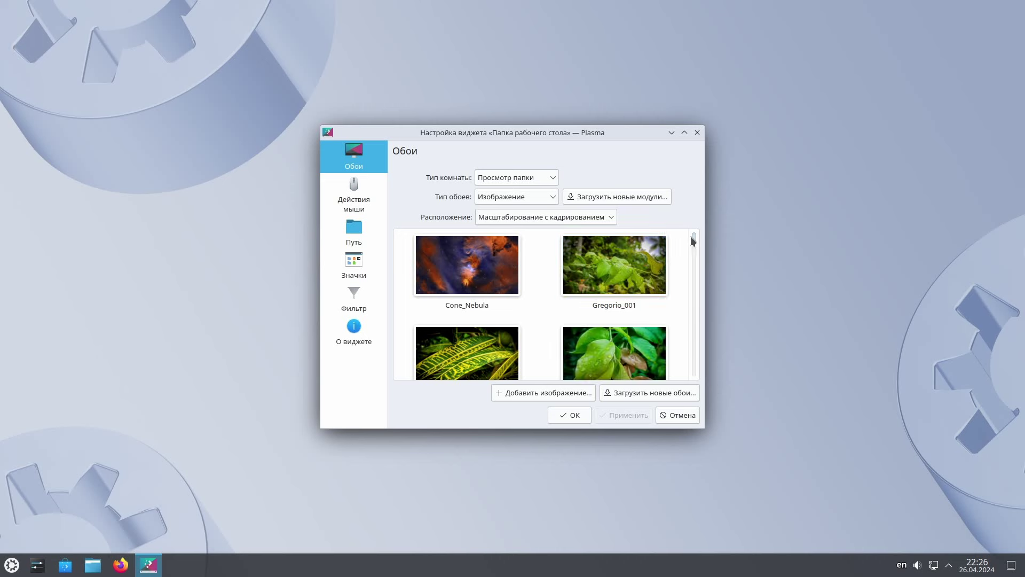
pyautogui.moveTo(691, 237); pyautogui.dragTo(693, 361)
pyautogui.click(672, 416)
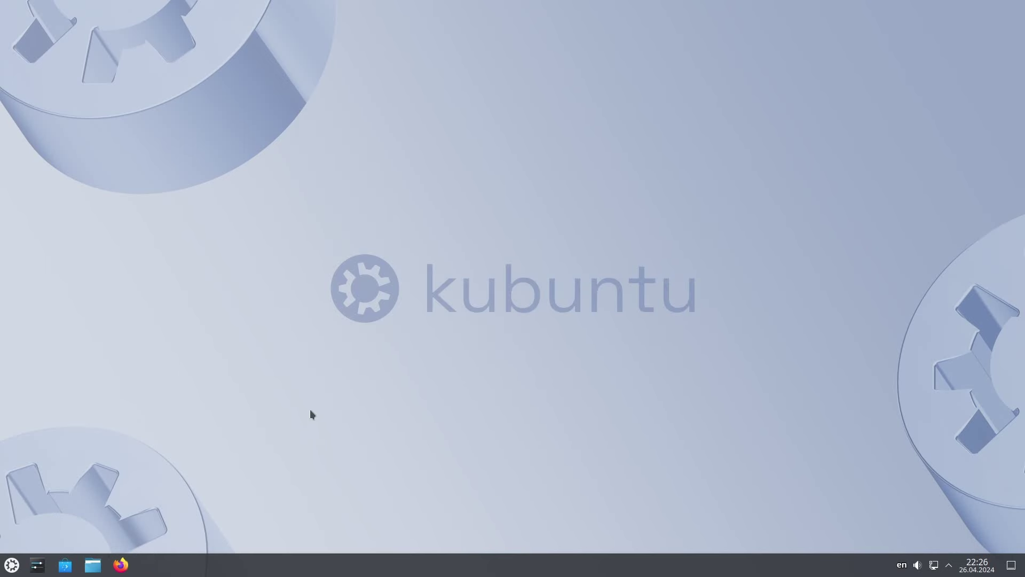
pyautogui.click(11, 565)
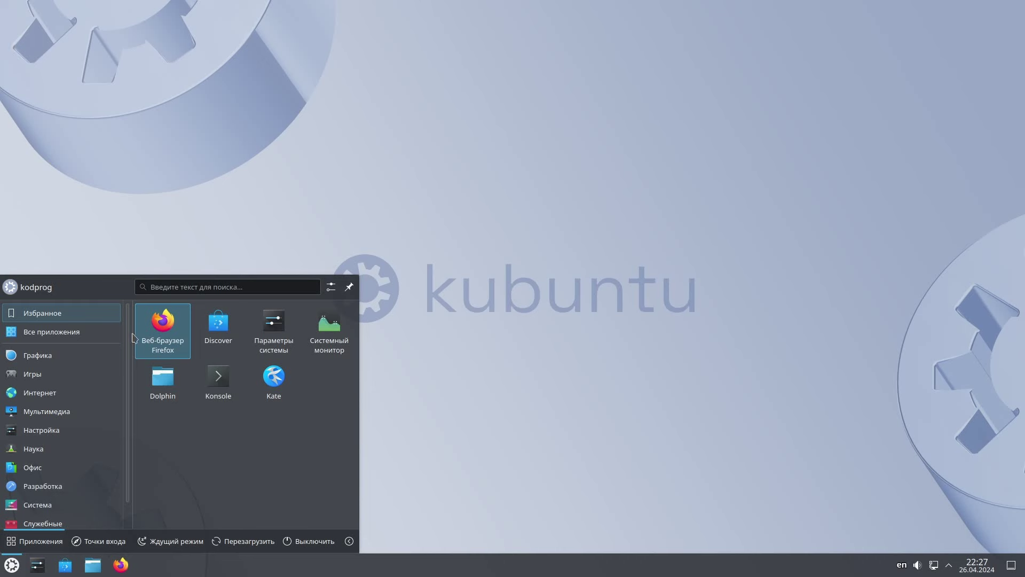
pyautogui.click(155, 326)
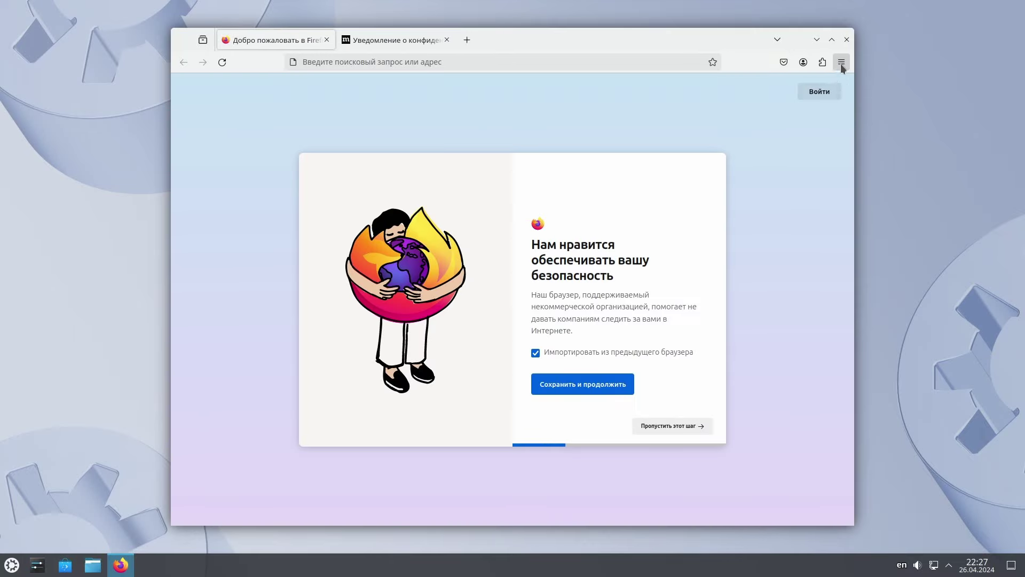
pyautogui.click(842, 62)
pyautogui.click(715, 425)
pyautogui.click(739, 221)
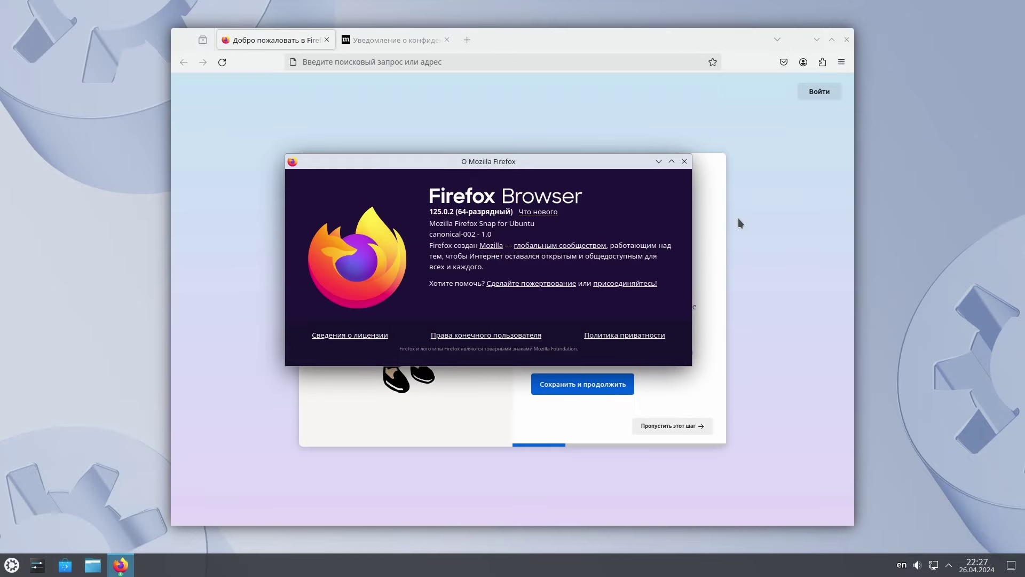
pyautogui.click(685, 161)
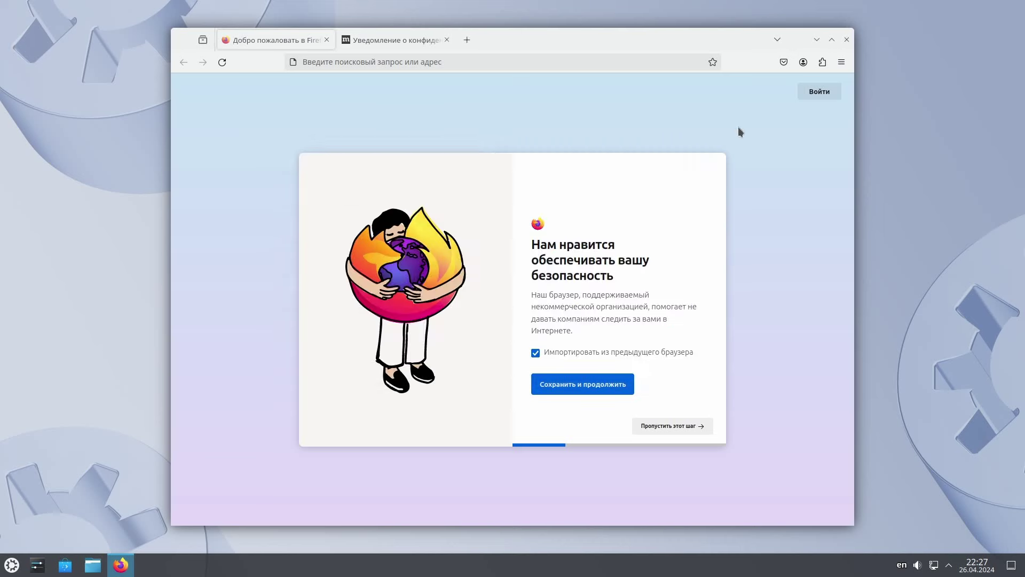
pyautogui.click(846, 39)
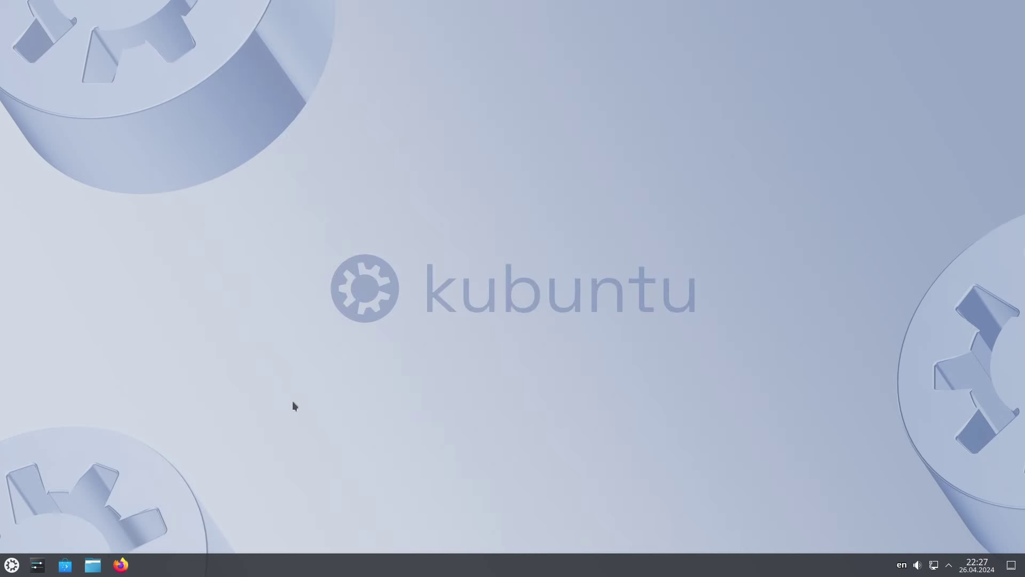
pyautogui.click(9, 562)
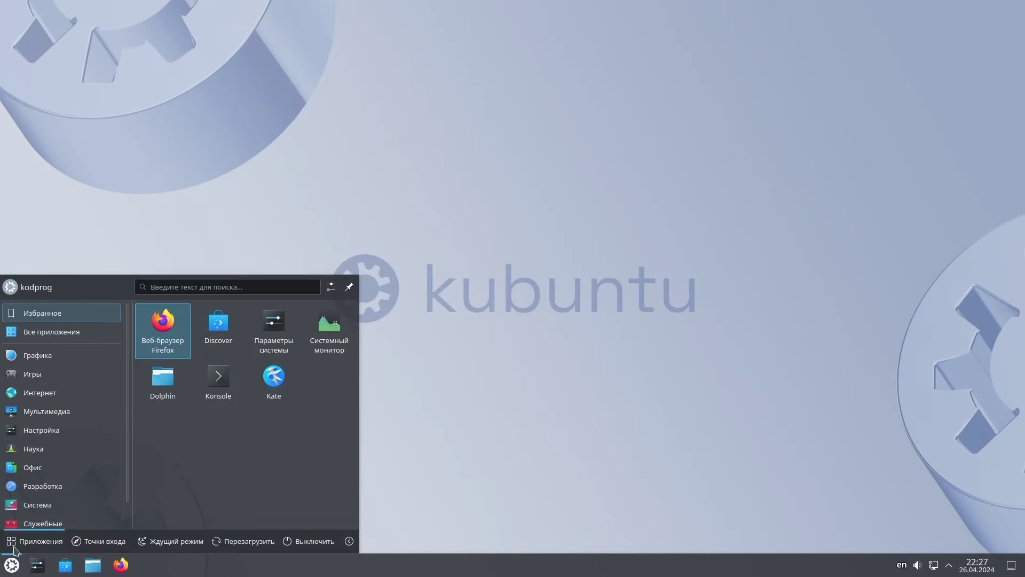
pyautogui.click(63, 429)
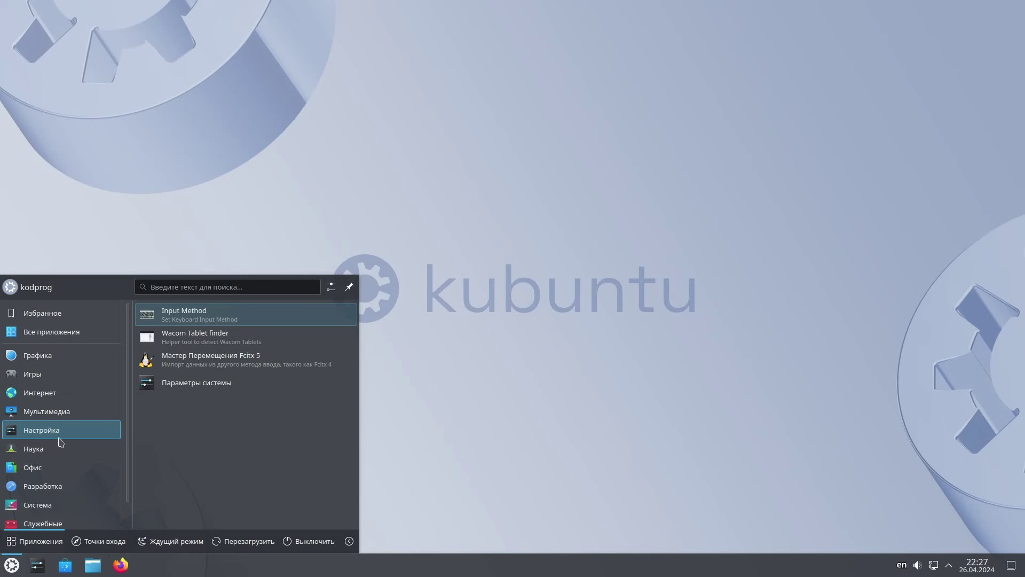
pyautogui.click(53, 467)
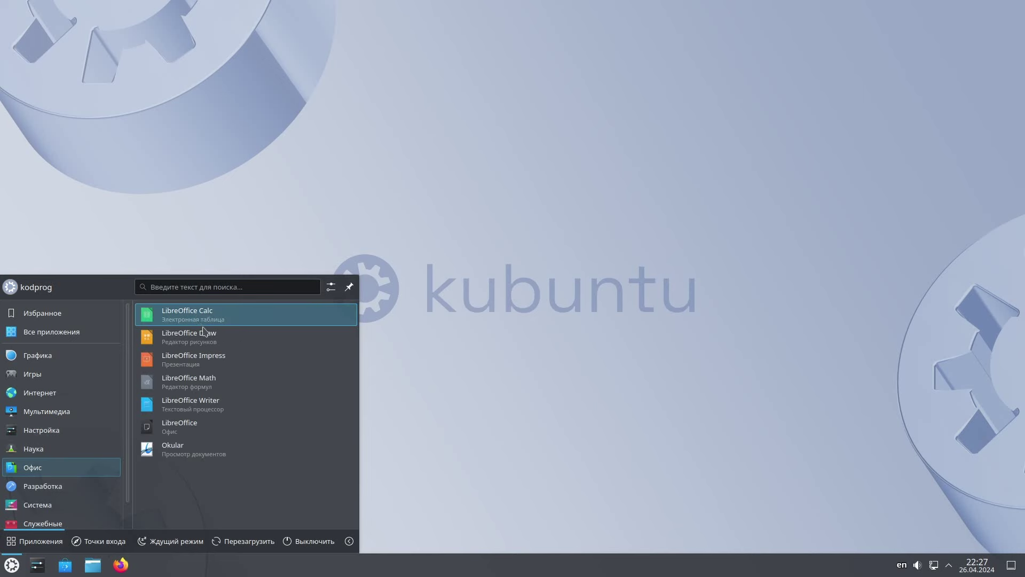
pyautogui.click(190, 425)
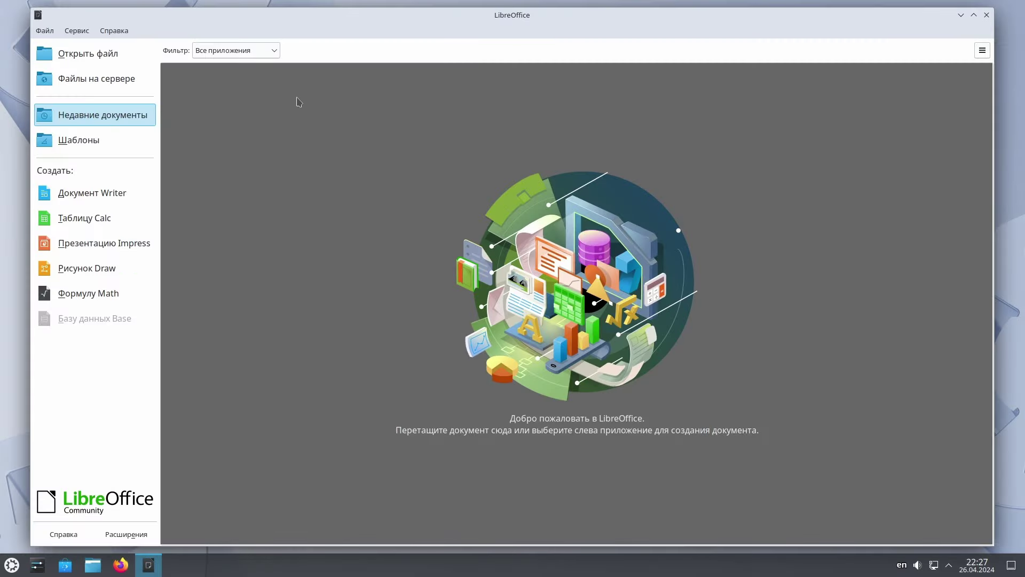
pyautogui.click(114, 30)
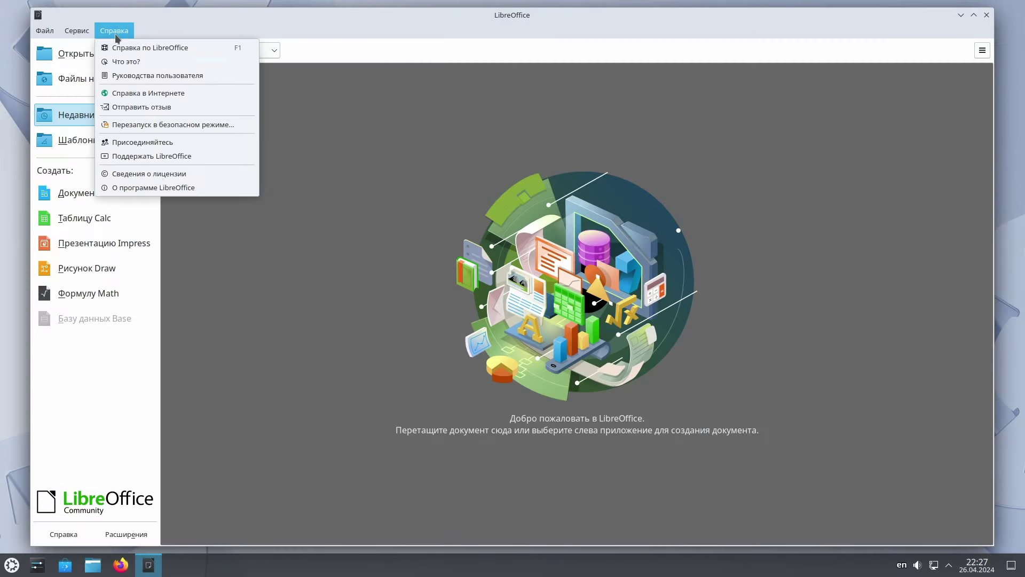
pyautogui.click(156, 187)
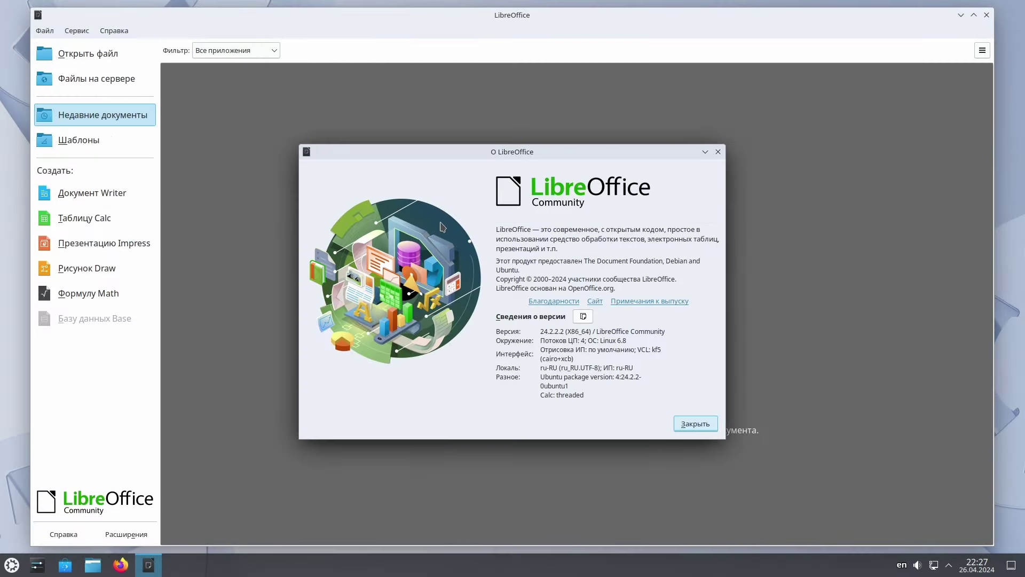
pyautogui.click(718, 152)
pyautogui.click(986, 16)
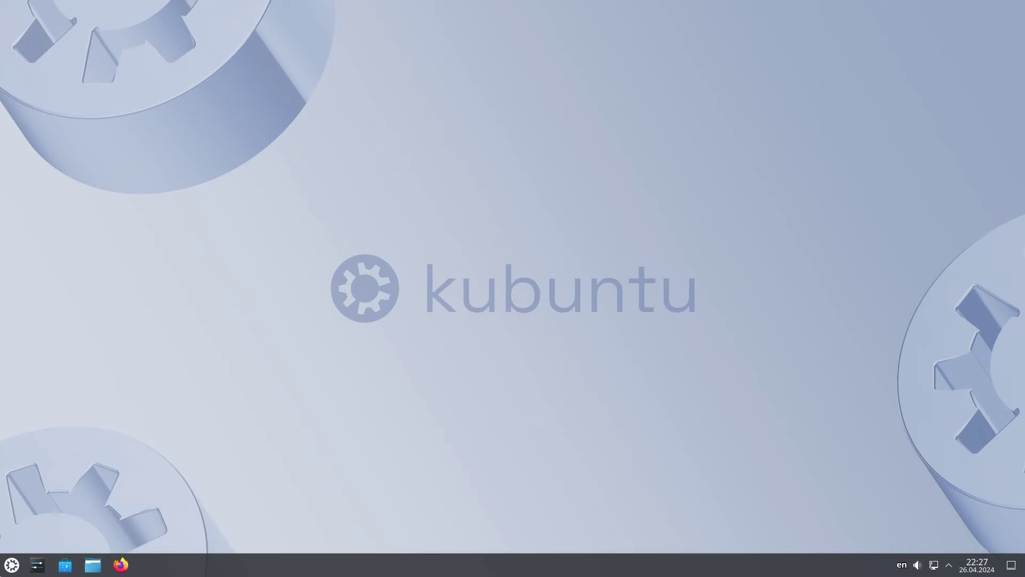
# Step: Power off the computer from the application launcher's shutdown screen, confirming with OK
pyautogui.click(11, 569)
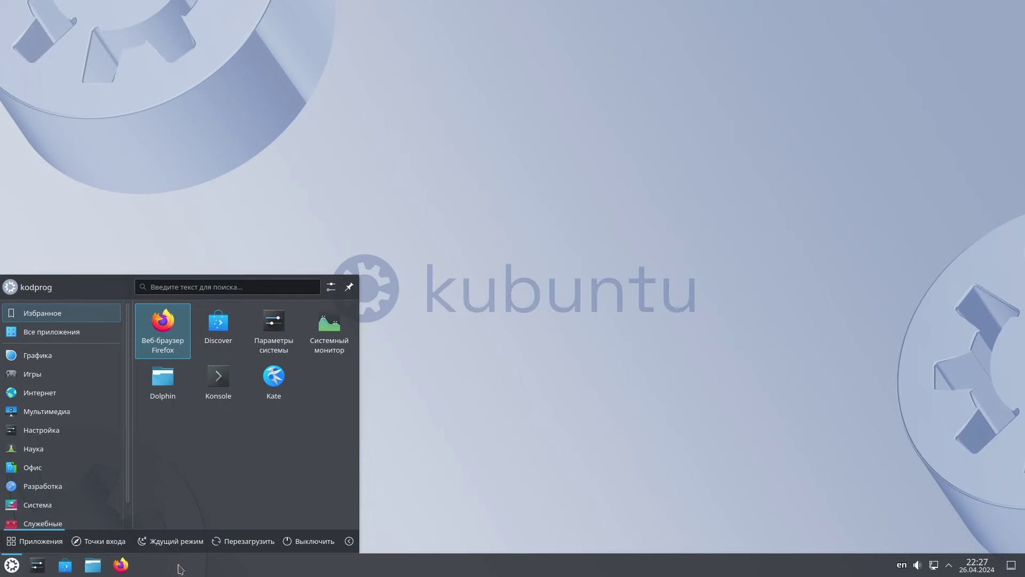
pyautogui.press('Return')
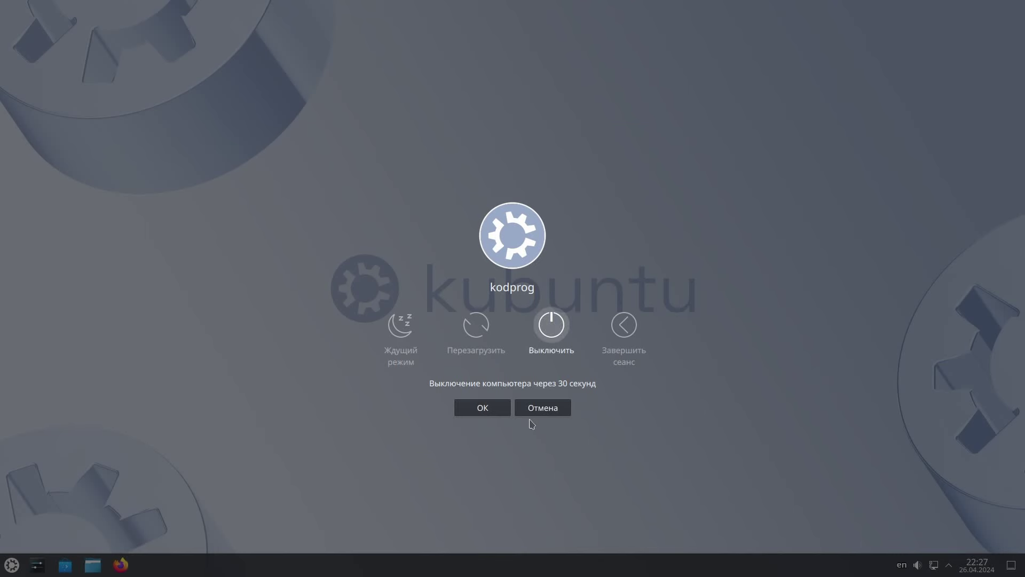
pyautogui.click(555, 337)
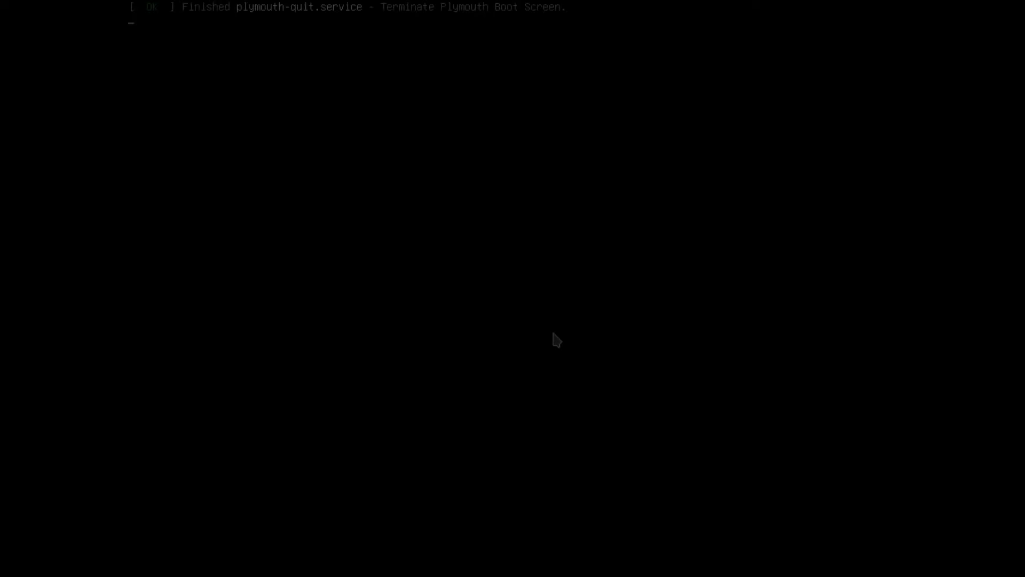